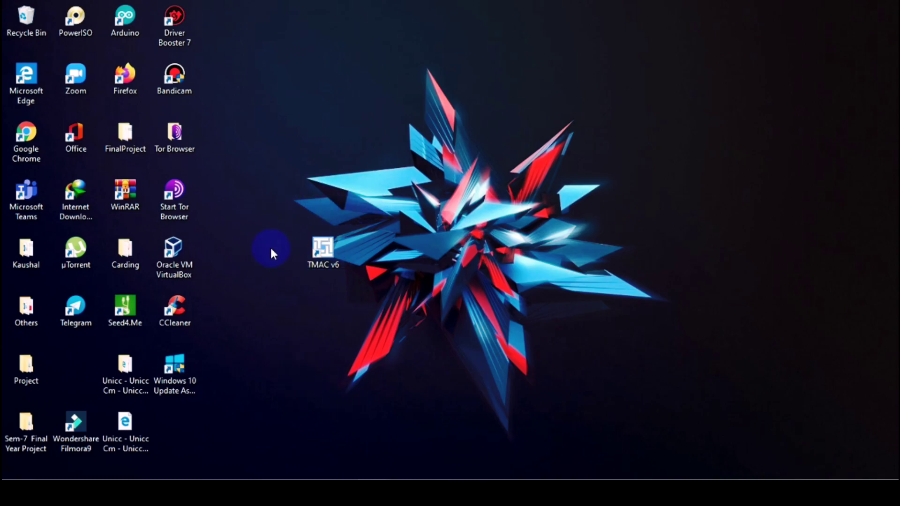
# Step: Launch TMAC v6 and select the Ethernet adapter's original MAC address
pyautogui.doubleClick(327, 250)
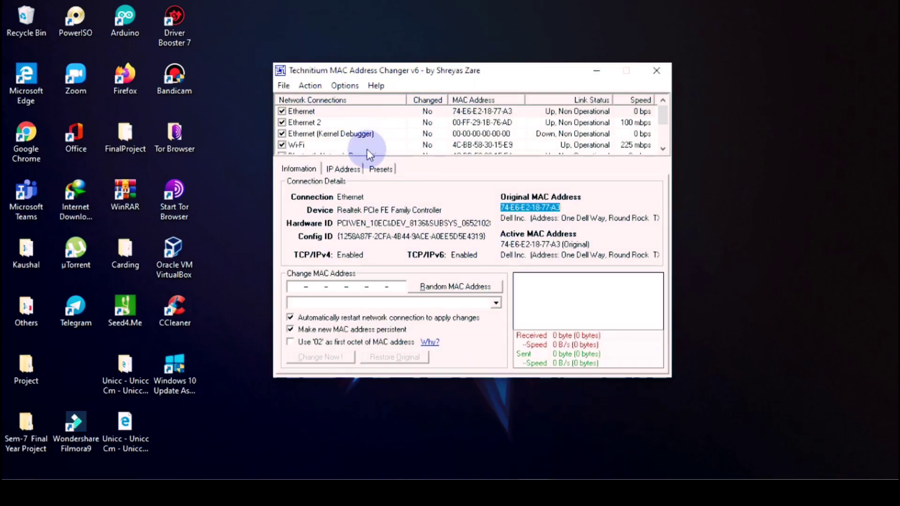
pyautogui.click(498, 207)
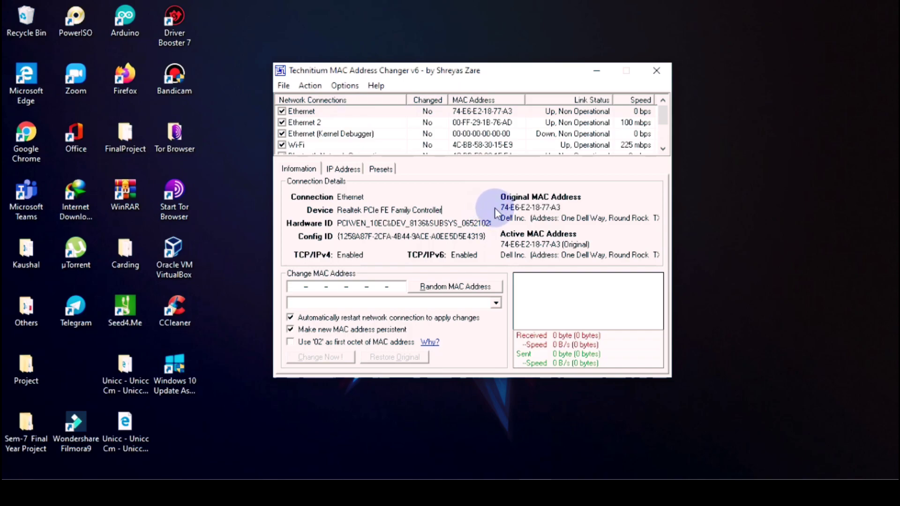
pyautogui.moveTo(500, 206); pyautogui.dragTo(566, 205)
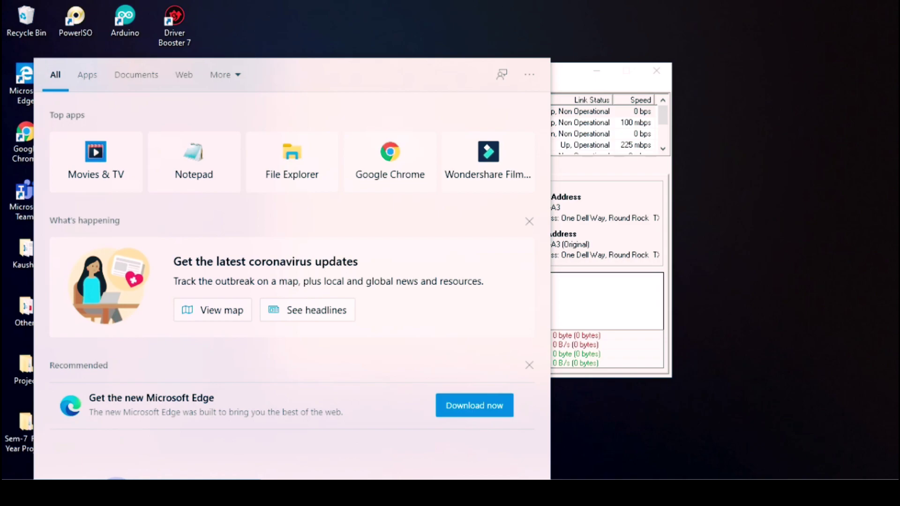
# Step: Open Control Panel and go to Network and Internet > Network and Sharing Center
pyautogui.write('co')
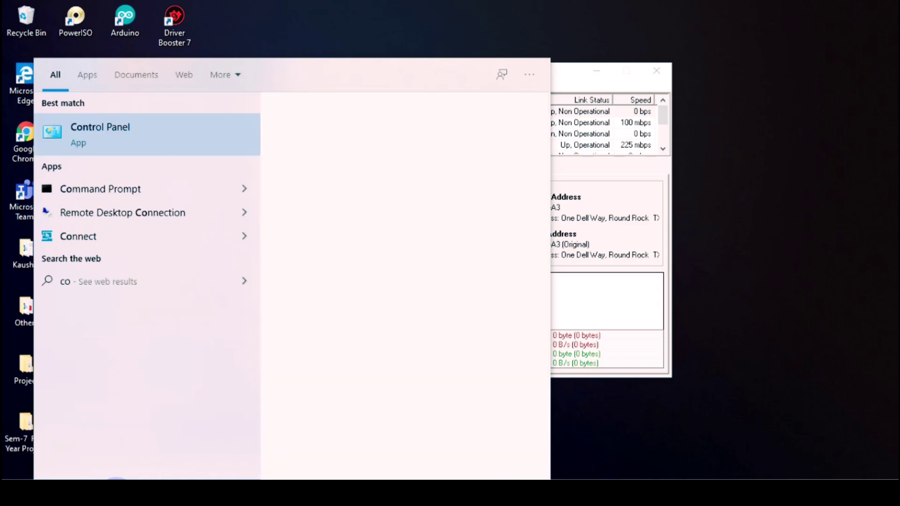
pyautogui.write('ntrol pa')
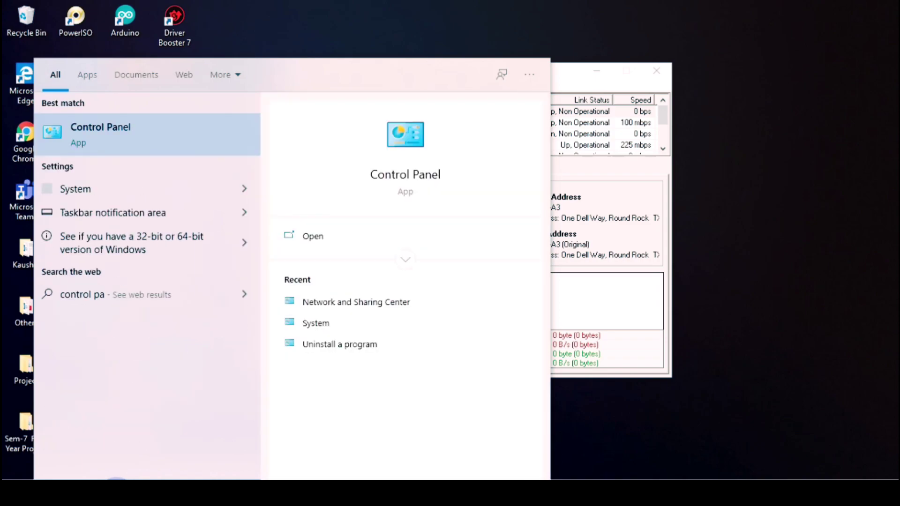
pyautogui.write('nel')
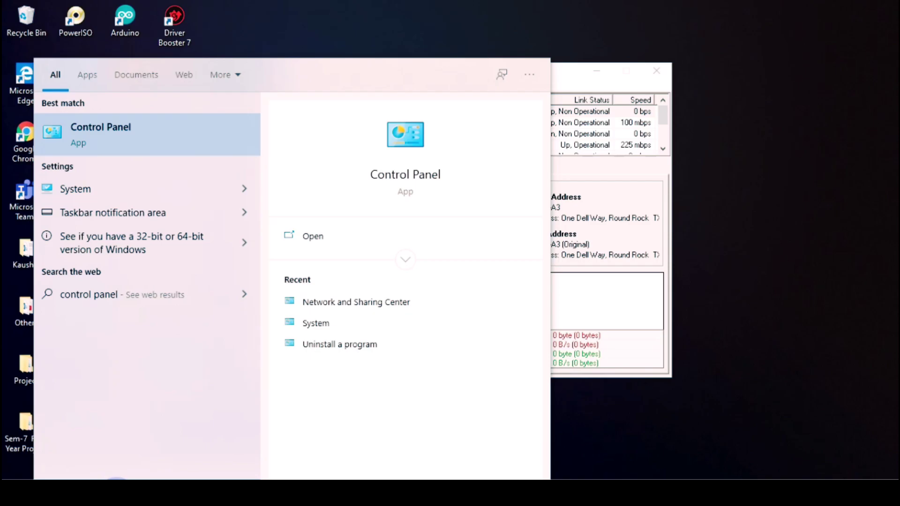
pyautogui.click(331, 240)
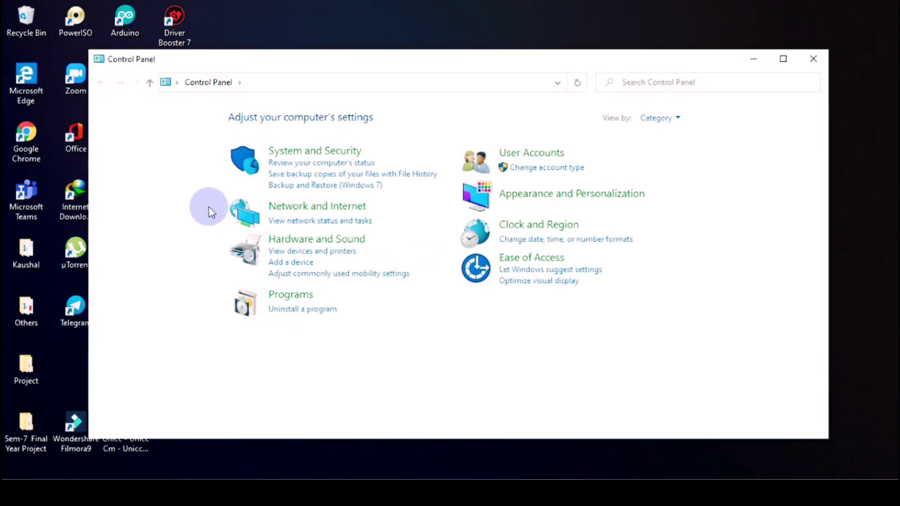
pyautogui.click(296, 206)
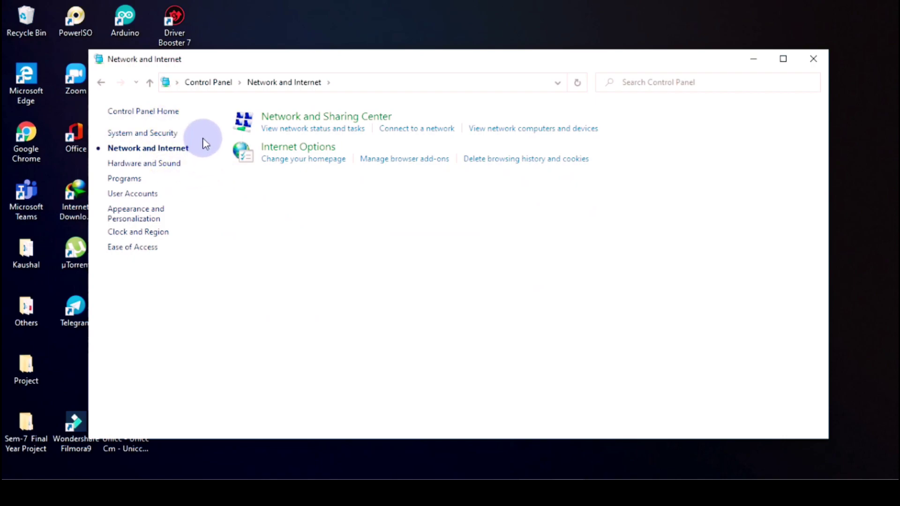
pyautogui.click(318, 117)
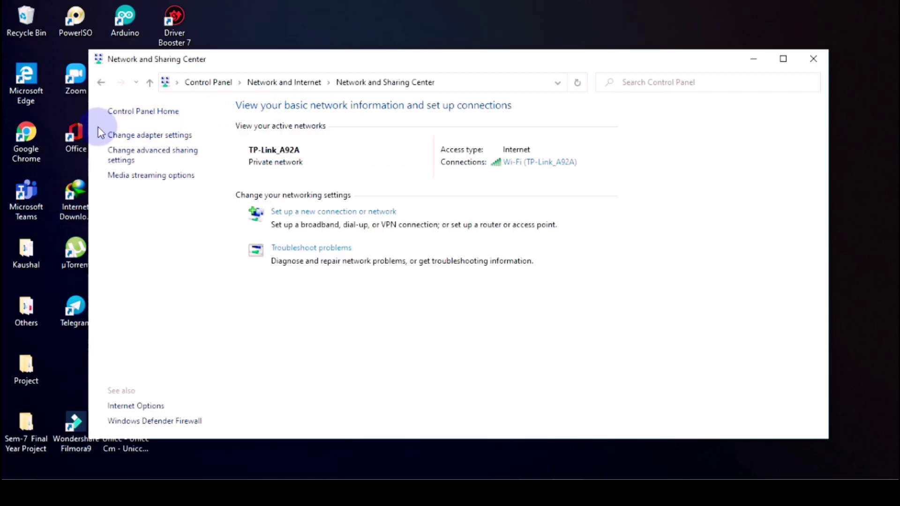
pyautogui.click(155, 136)
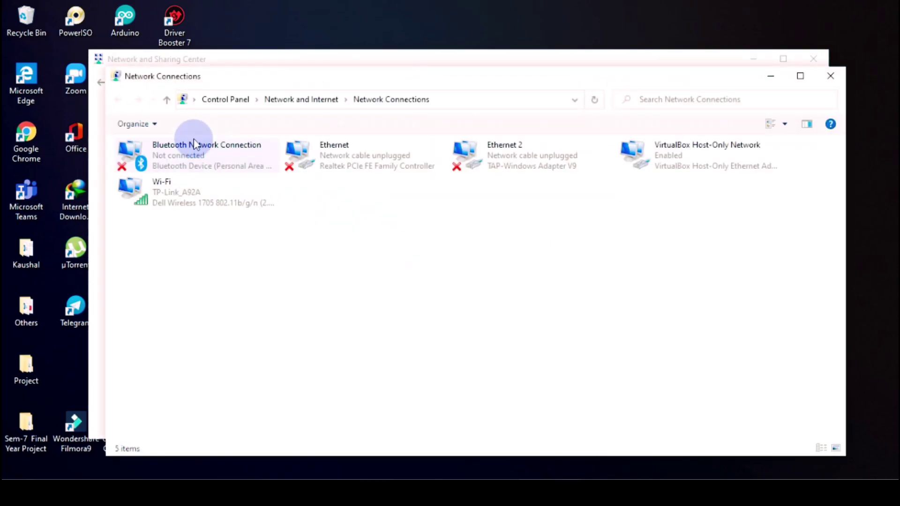
pyautogui.click(172, 193)
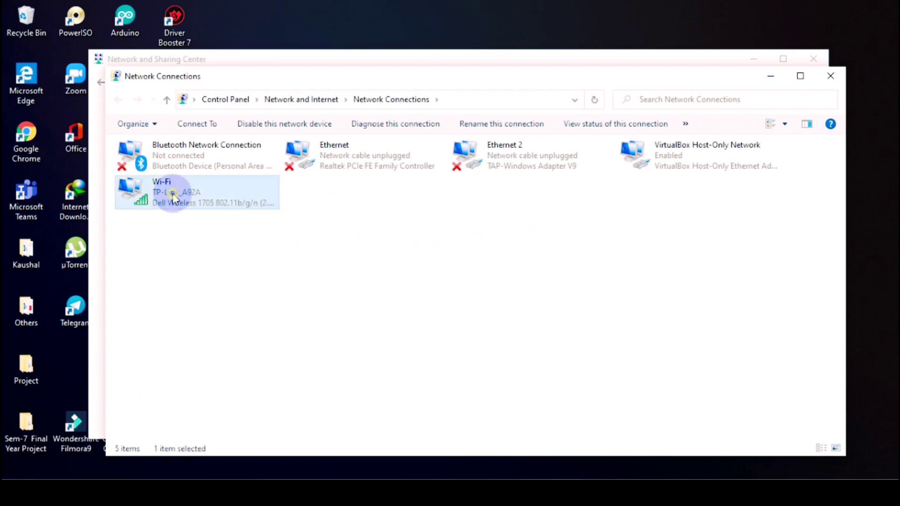
pyautogui.rightClick(261, 202)
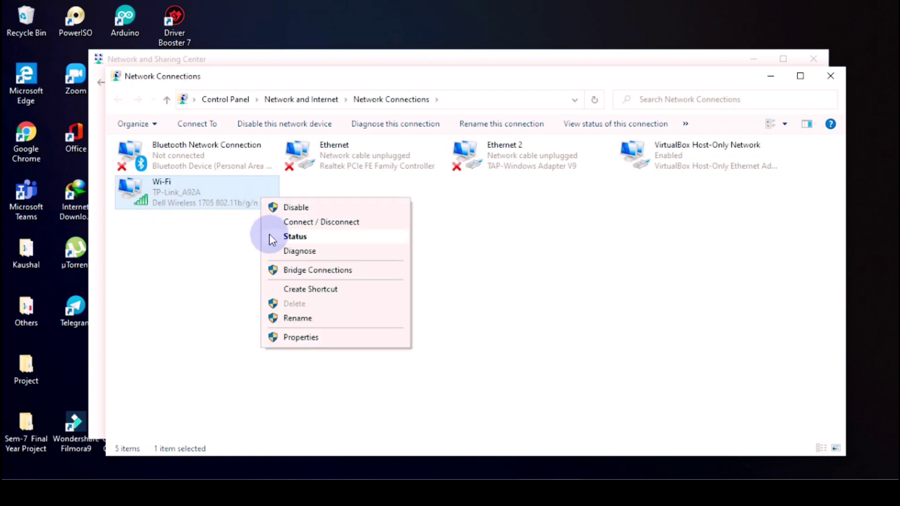
pyautogui.click(305, 235)
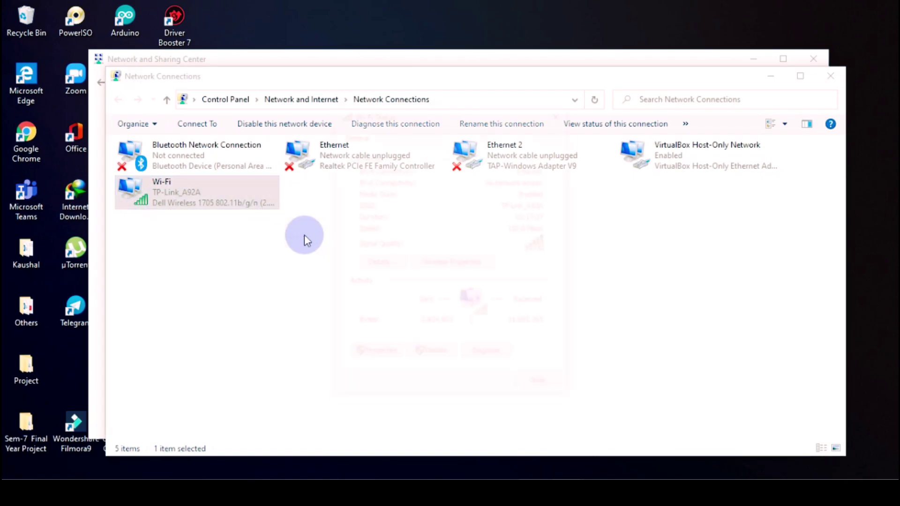
pyautogui.rightClick(258, 206)
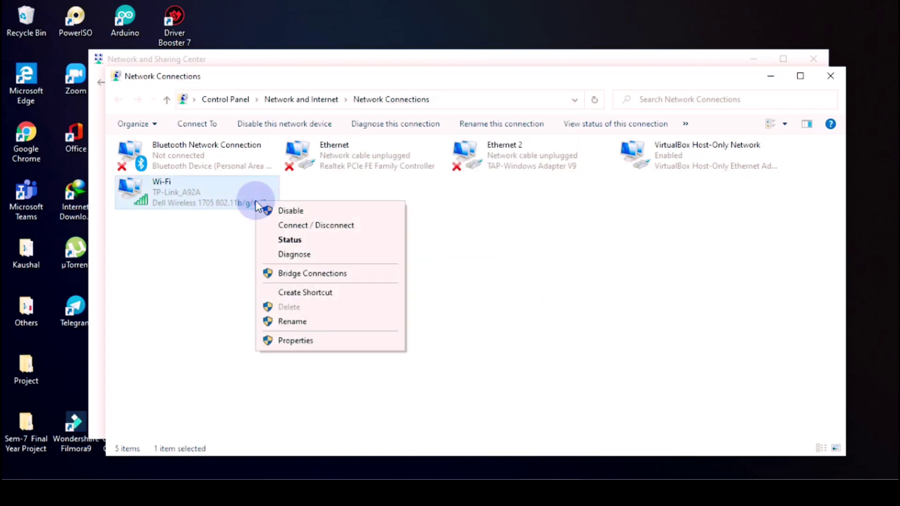
pyautogui.click(297, 241)
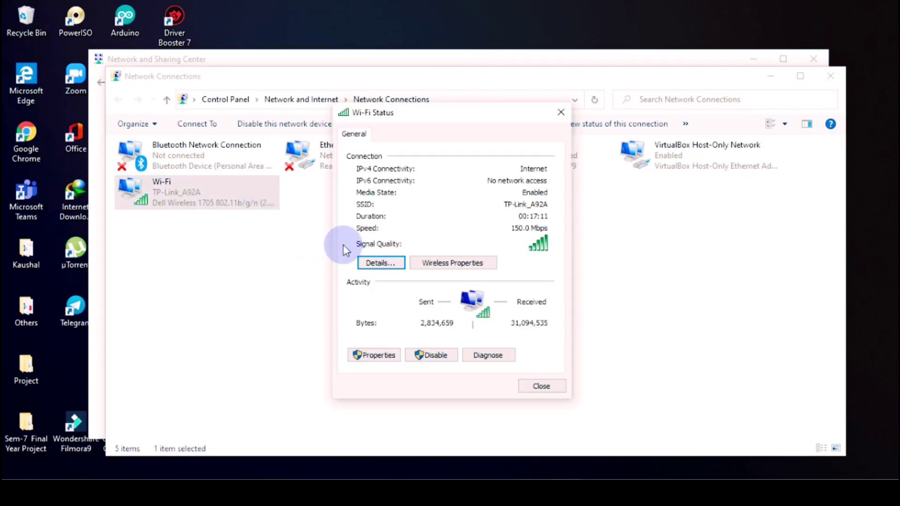
pyautogui.click(377, 263)
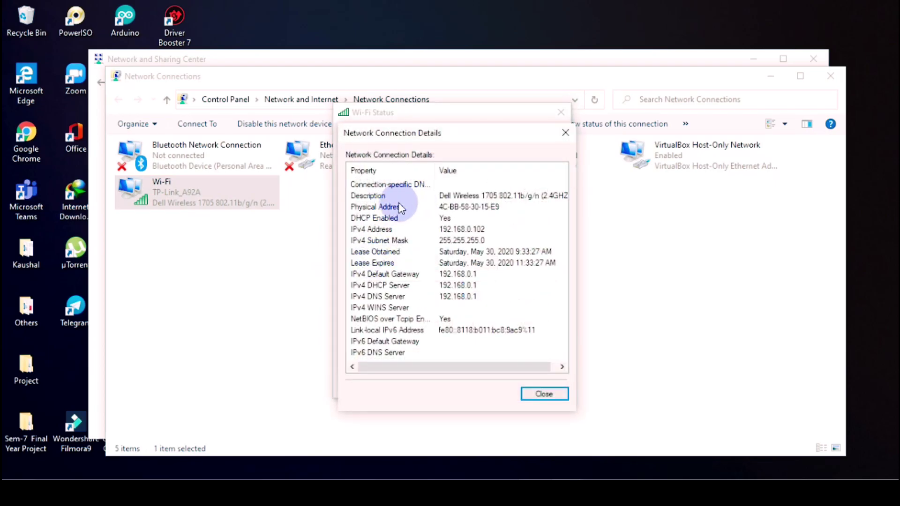
pyautogui.click(440, 211)
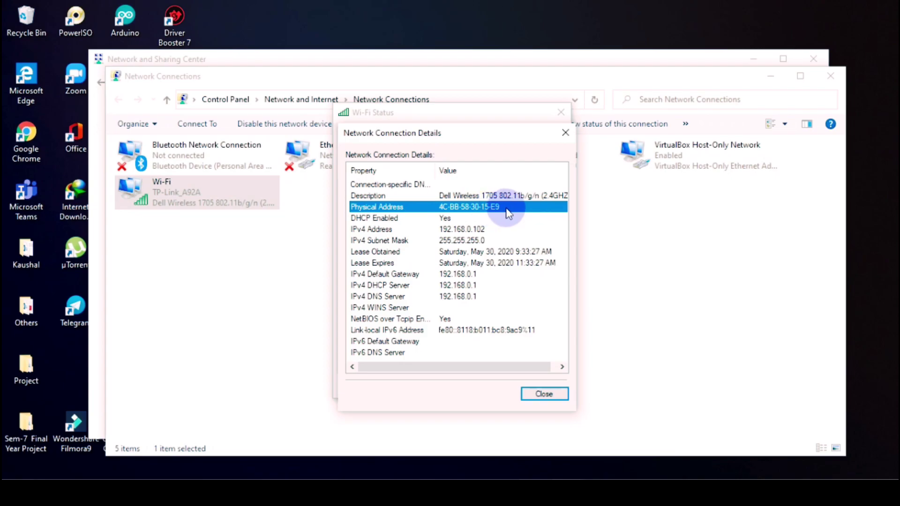
pyautogui.click(567, 135)
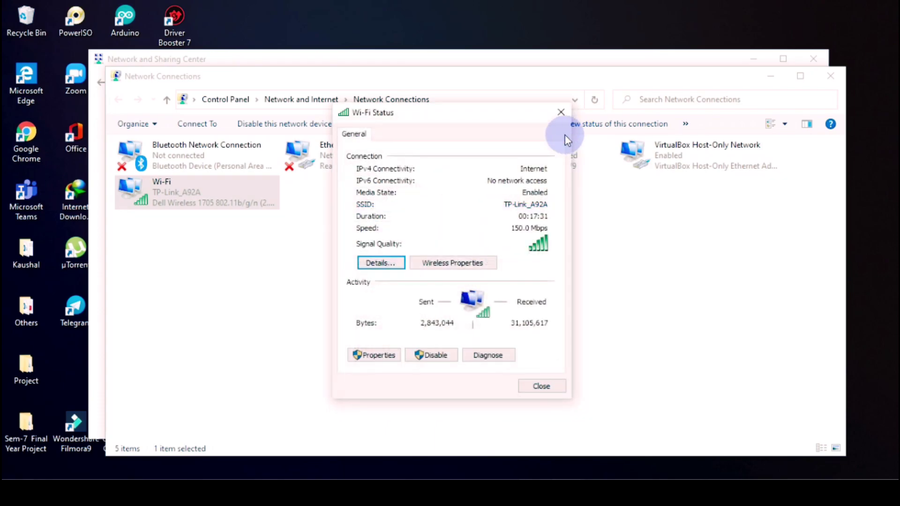
pyautogui.click(559, 118)
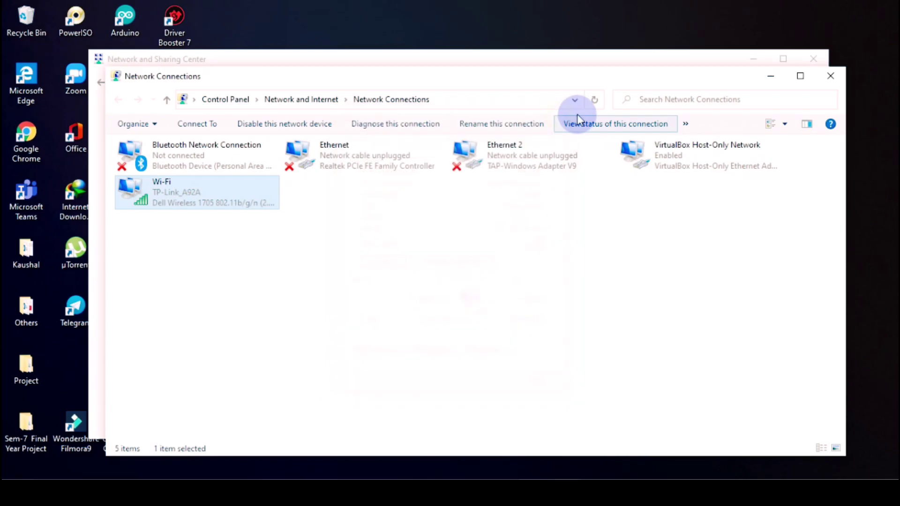
pyautogui.click(778, 83)
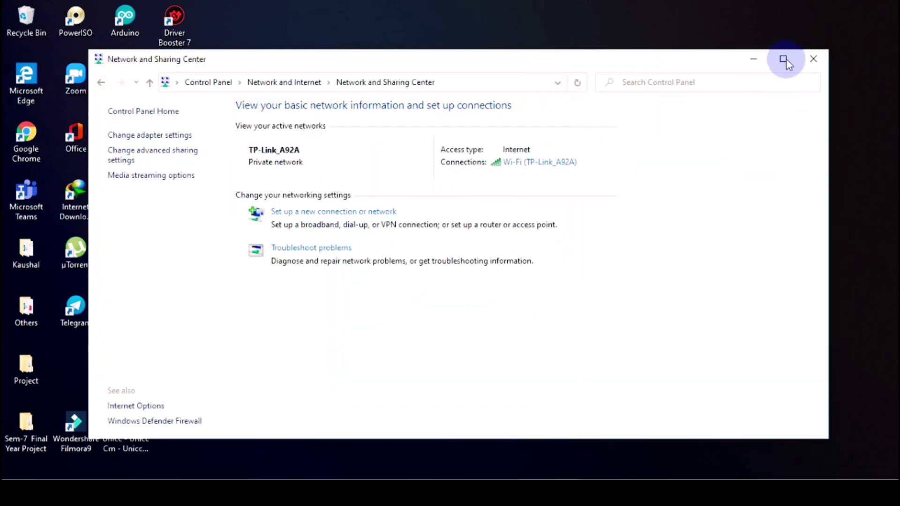
# Step: Generate random MAC 20-10-7A-9D-F2-12, then disable the Kernel Debugger, Ethernet 2 and Ethernet adapters
pyautogui.click(813, 59)
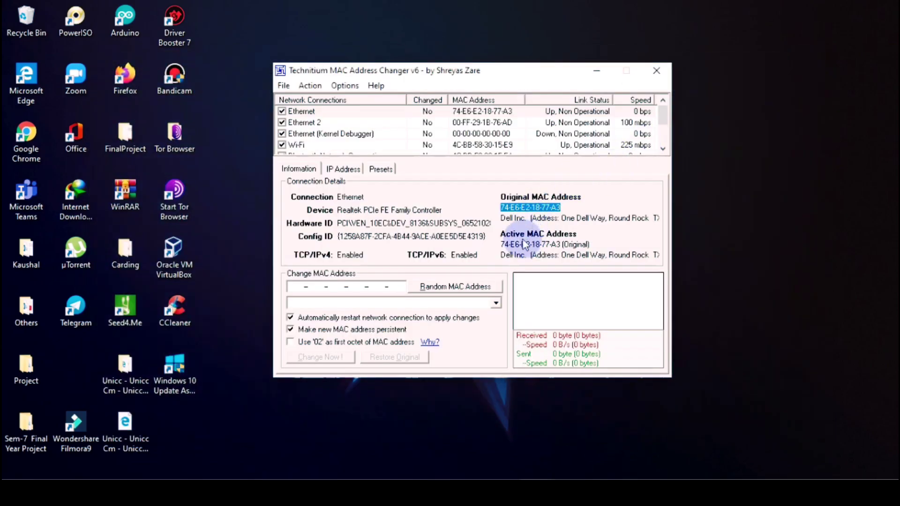
pyautogui.click(478, 286)
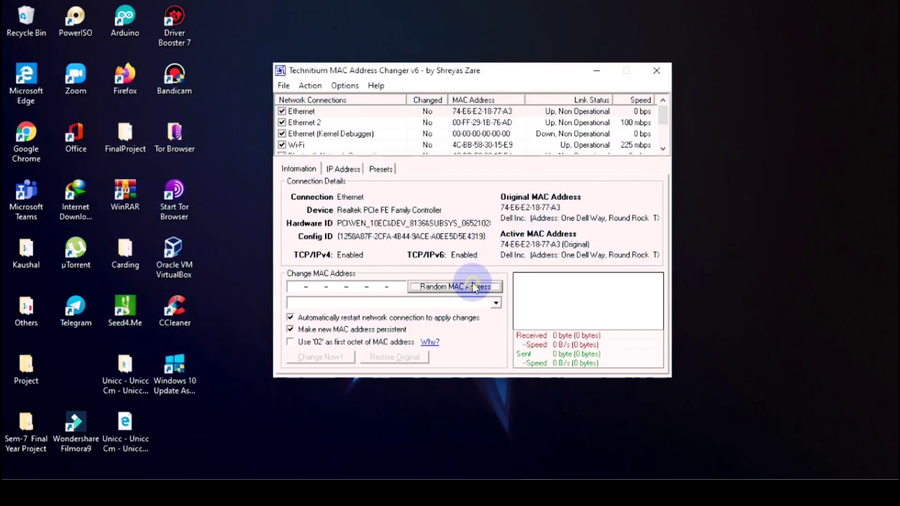
pyautogui.click(281, 134)
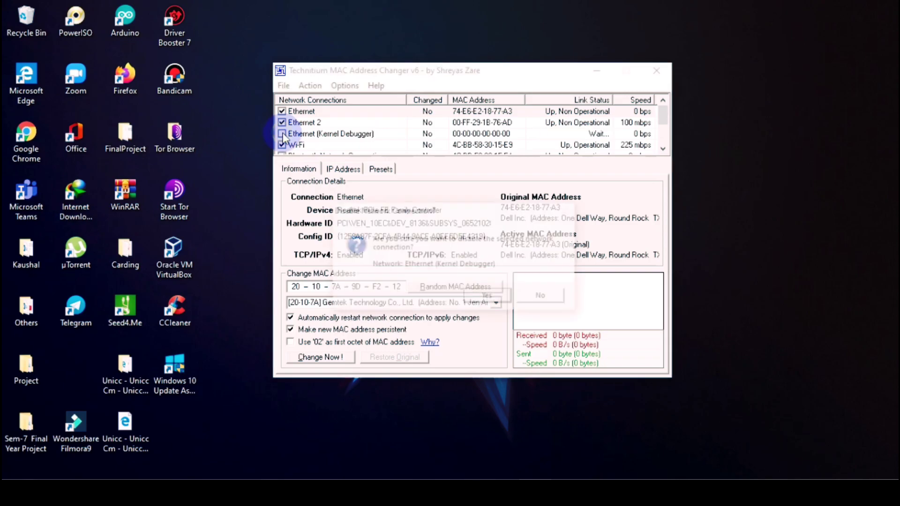
pyautogui.click(486, 295)
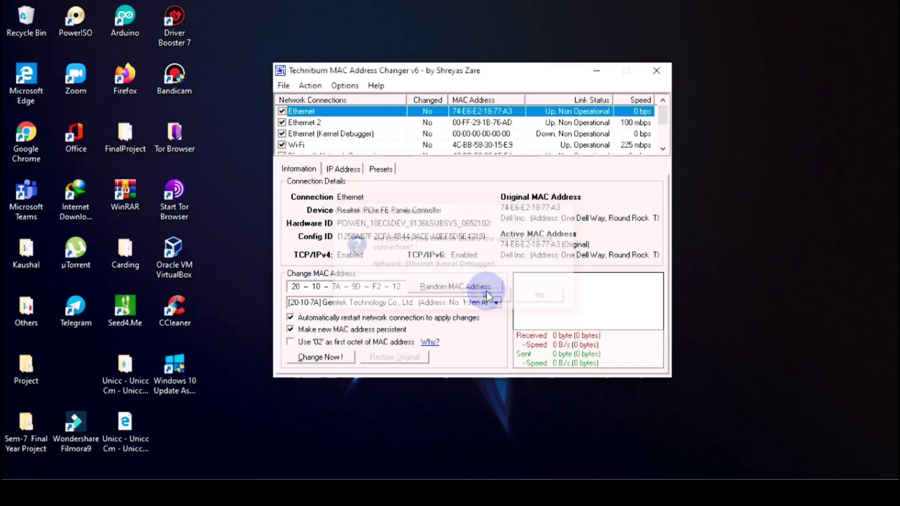
pyautogui.click(282, 122)
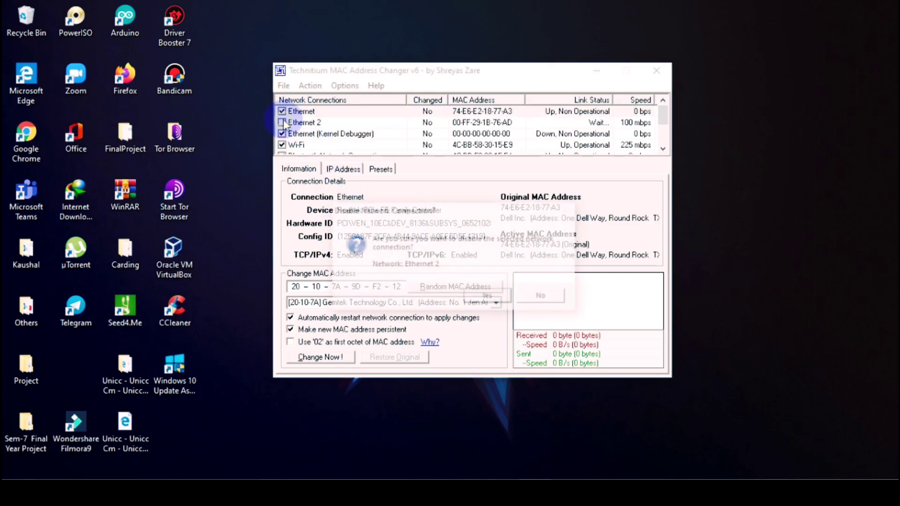
pyautogui.click(495, 298)
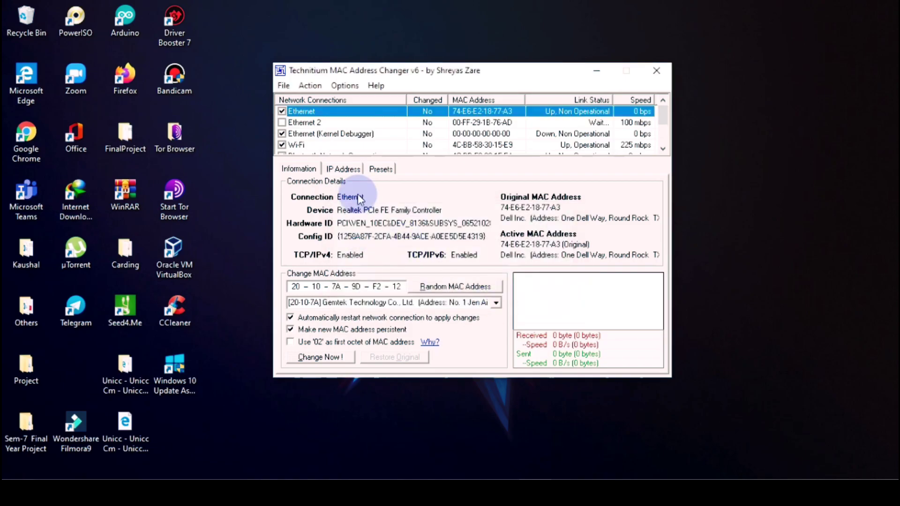
pyautogui.click(281, 112)
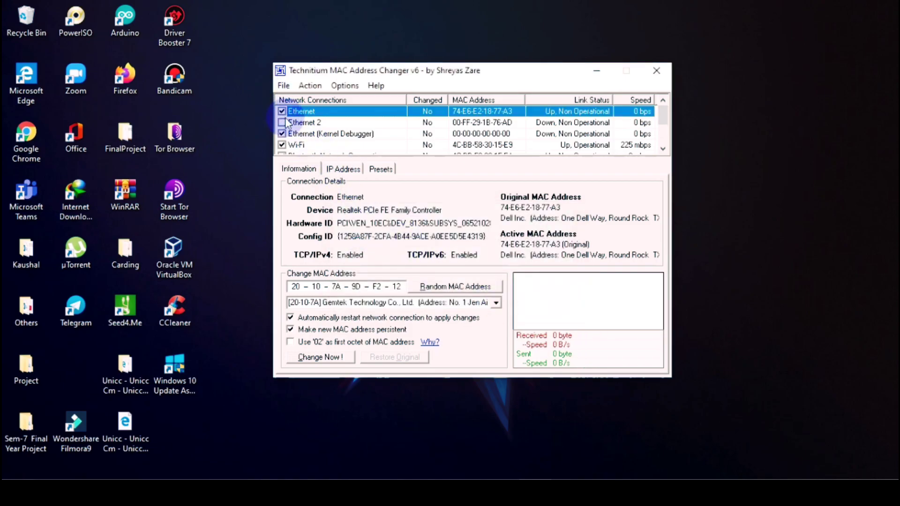
pyautogui.click(485, 294)
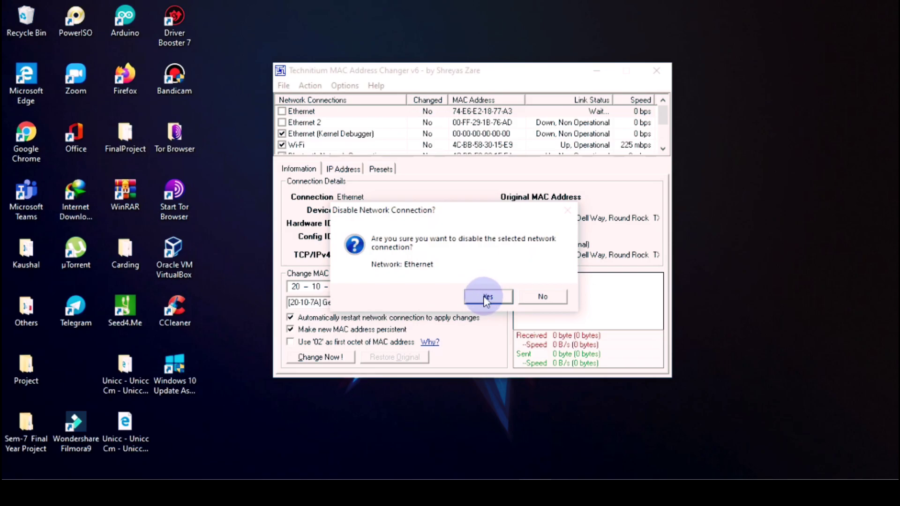
pyautogui.click(286, 126)
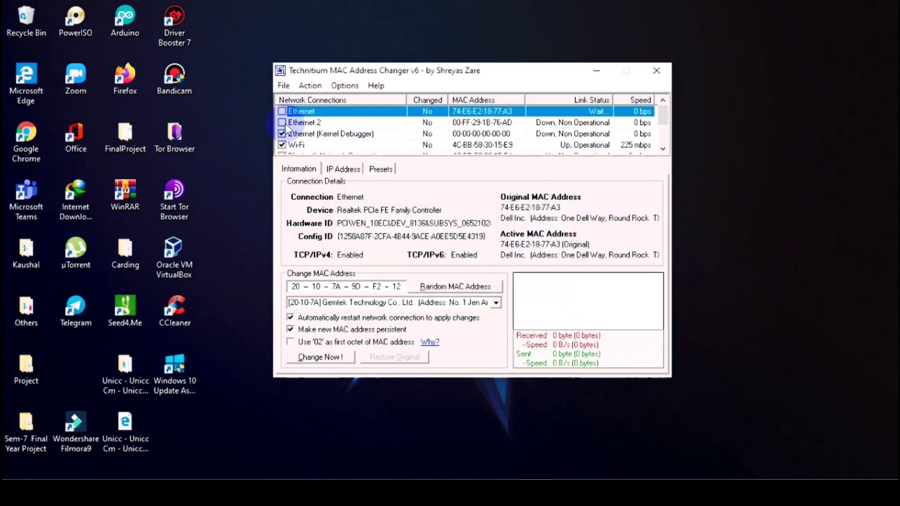
pyautogui.click(476, 295)
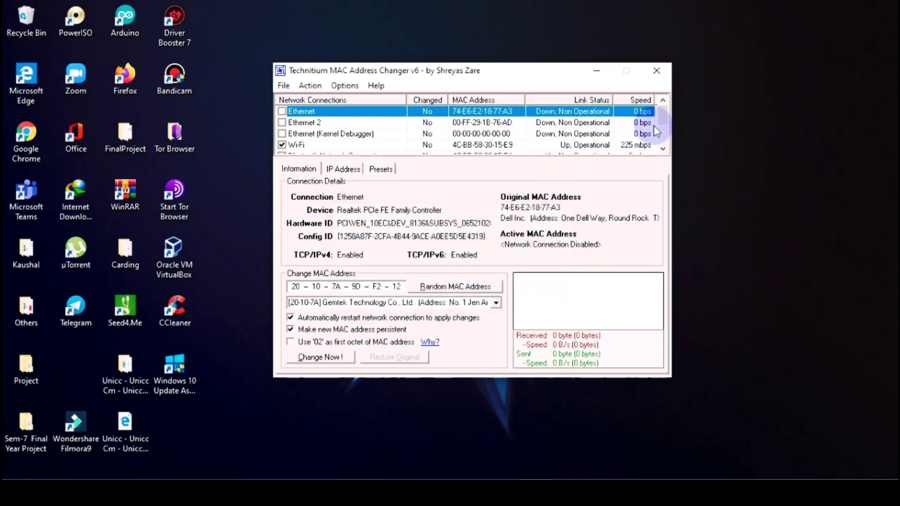
# Step: Disable the VirtualBox Host-Only Network, Local Area Connection* 1 and Local Area Connection* 2
pyautogui.moveTo(666, 115); pyautogui.dragTo(665, 140)
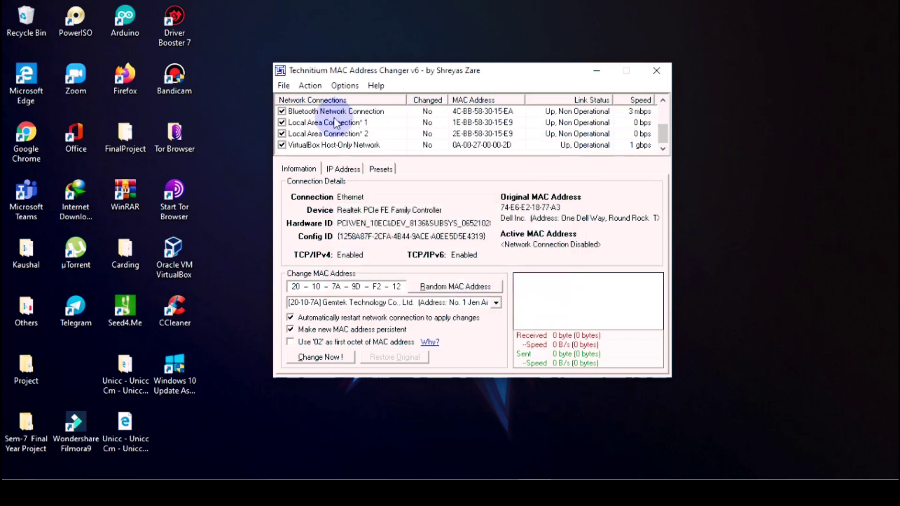
pyautogui.click(289, 144)
pyautogui.click(470, 291)
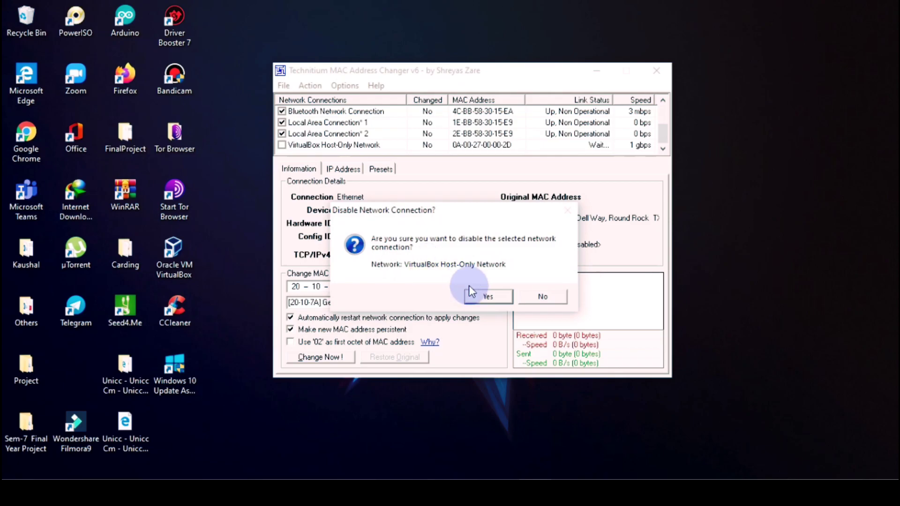
pyautogui.click(282, 134)
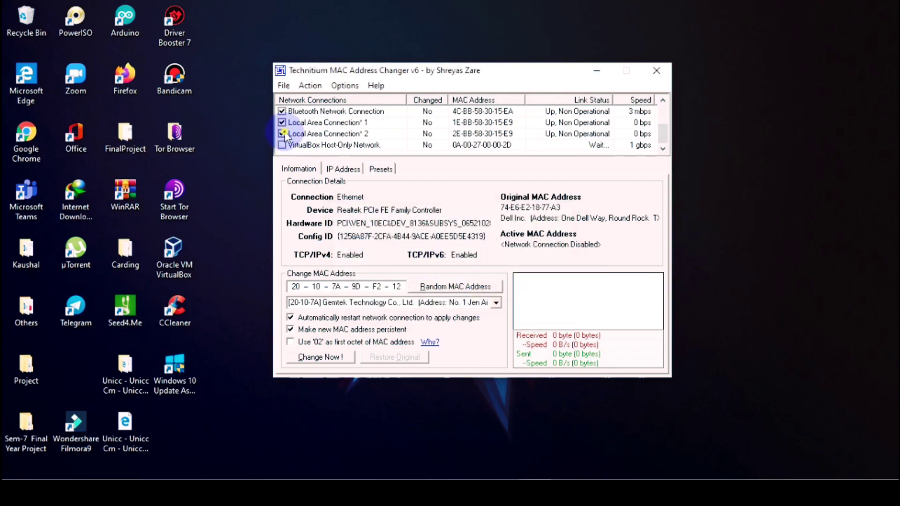
pyautogui.click(499, 296)
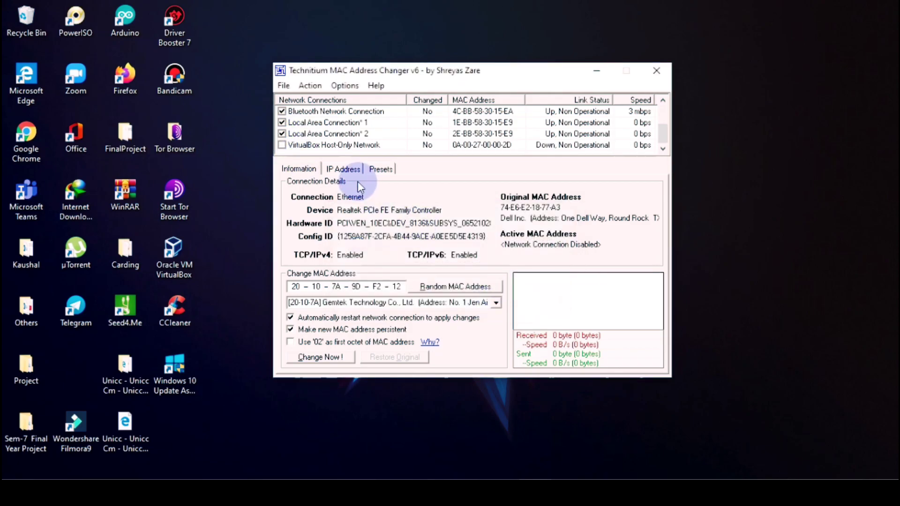
pyautogui.click(282, 122)
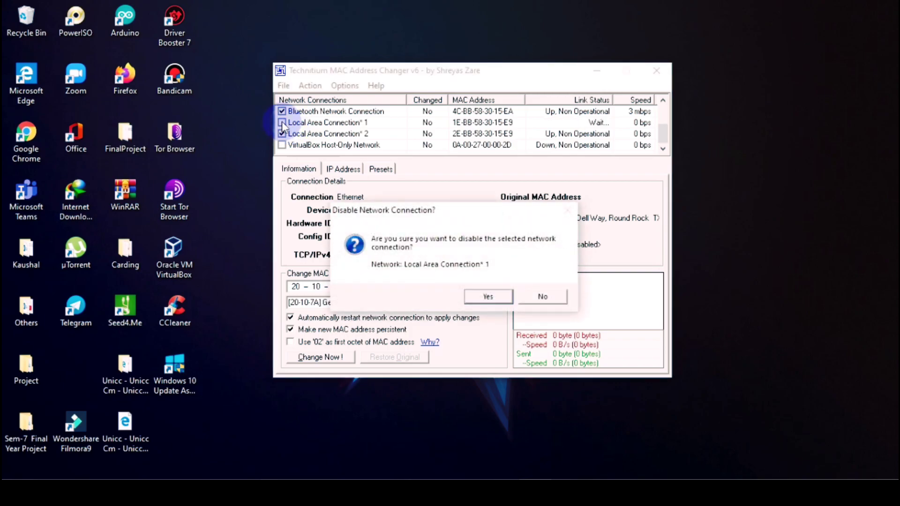
pyautogui.click(488, 296)
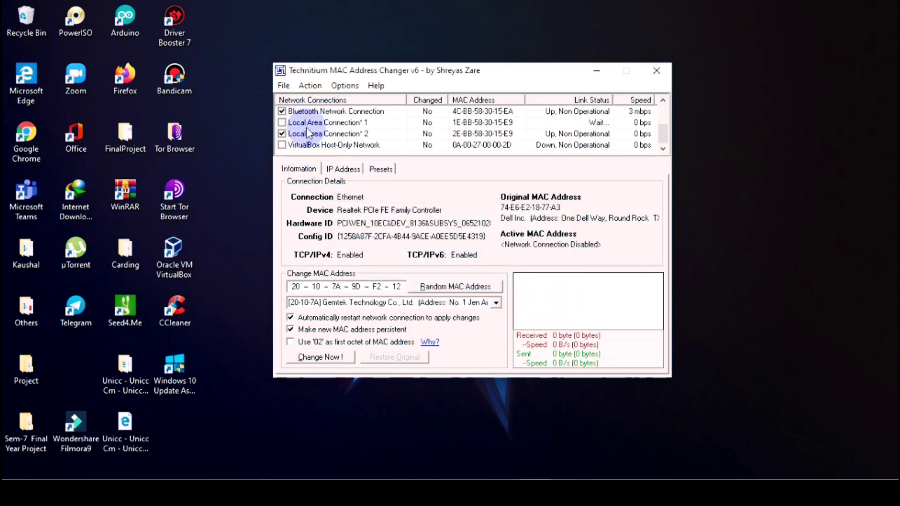
pyautogui.click(283, 135)
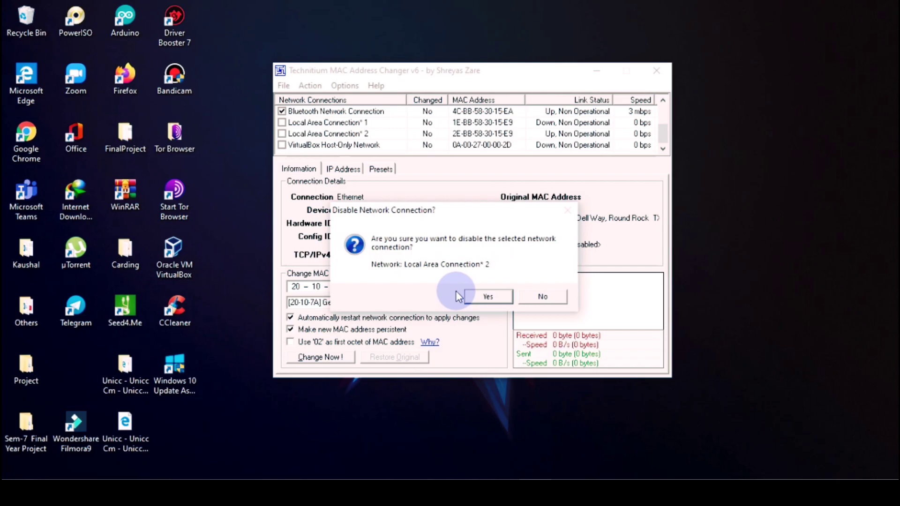
pyautogui.click(474, 297)
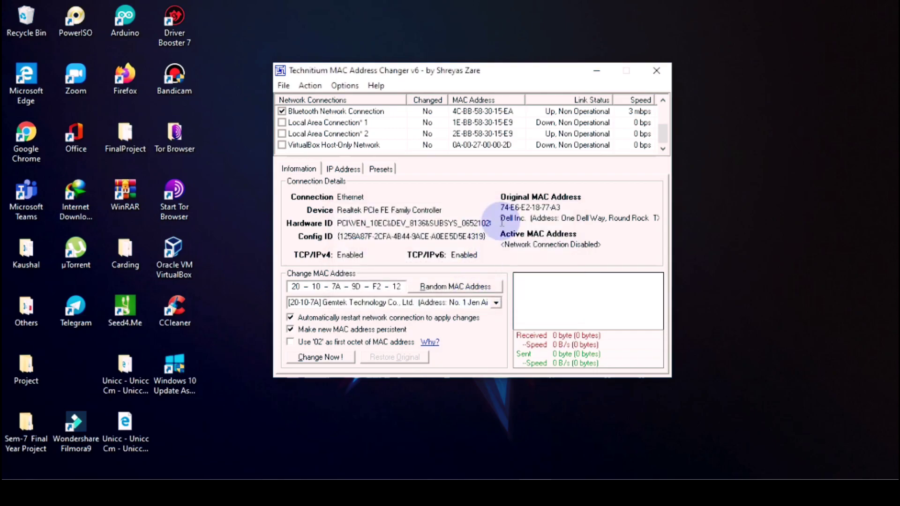
# Step: Disable the Bluetooth Network Connection and check Bluetooth in quick settings
pyautogui.click(282, 111)
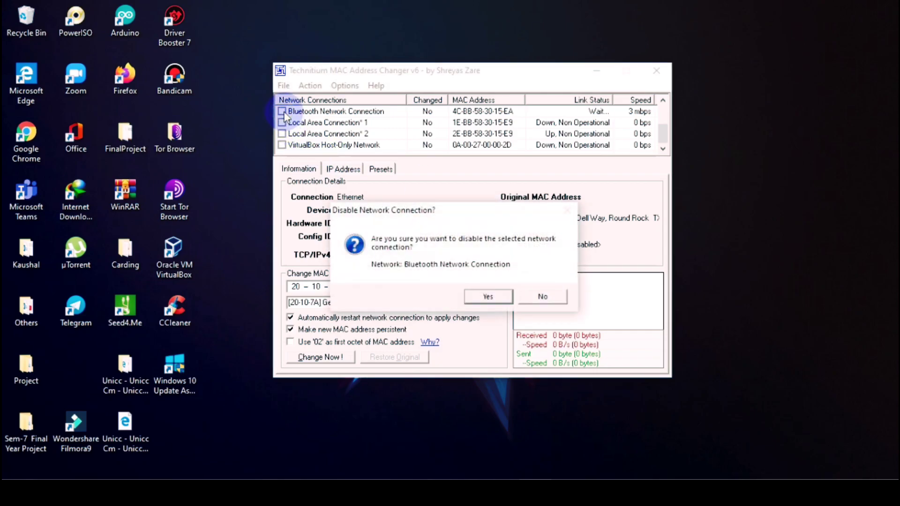
pyautogui.click(483, 295)
pyautogui.moveTo(662, 134); pyautogui.dragTo(662, 128)
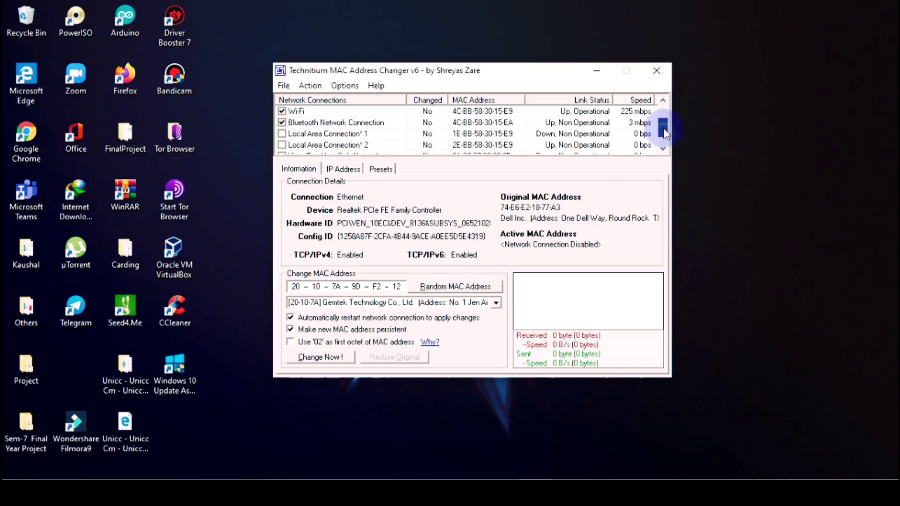
pyautogui.click(282, 134)
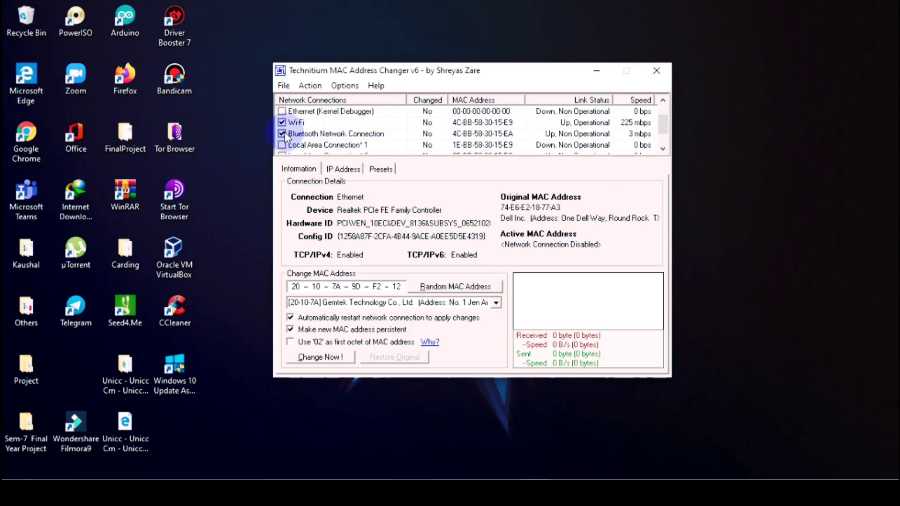
pyautogui.click(489, 296)
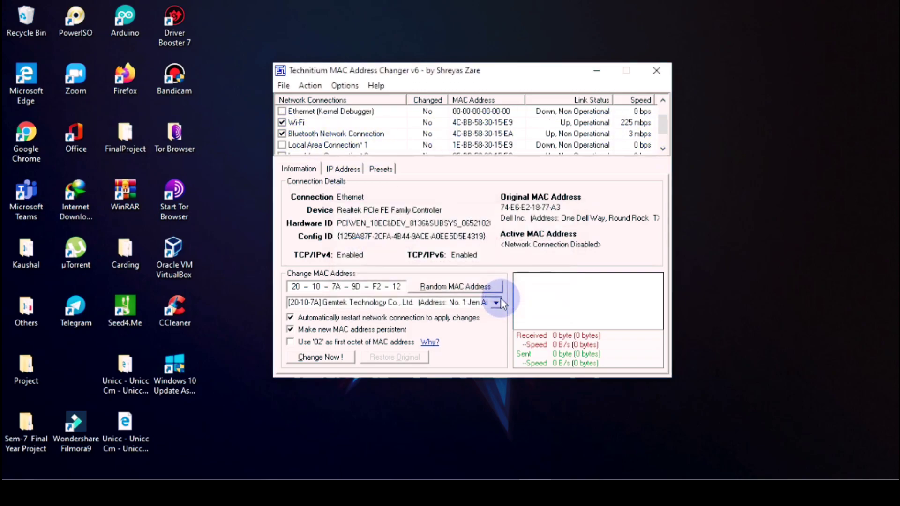
pyautogui.click(282, 134)
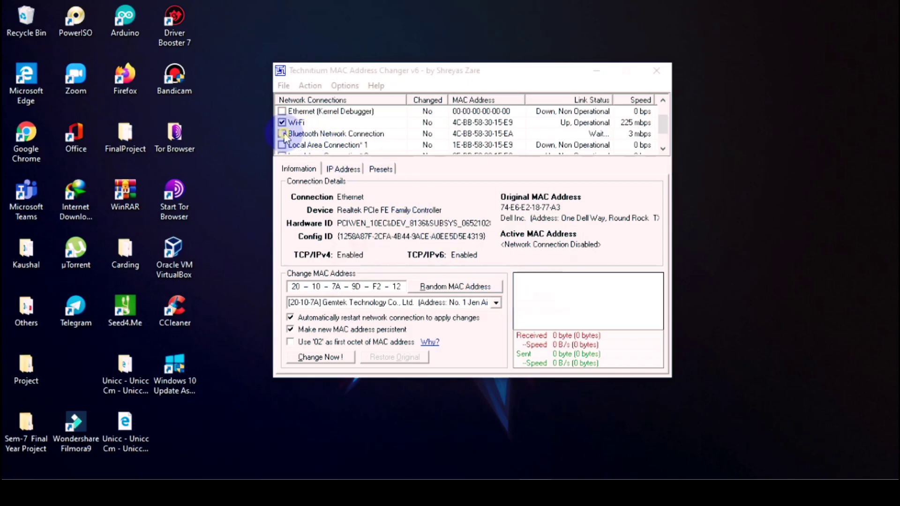
pyautogui.click(499, 292)
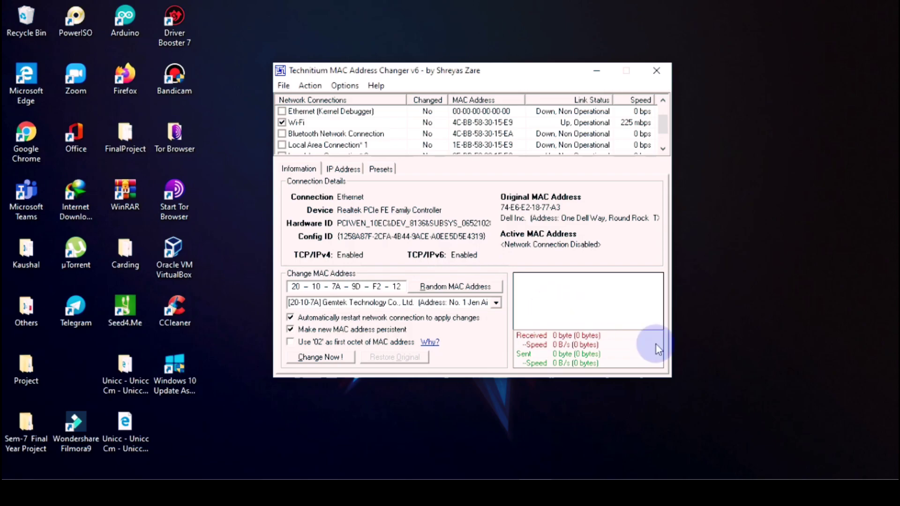
pyautogui.click(887, 492)
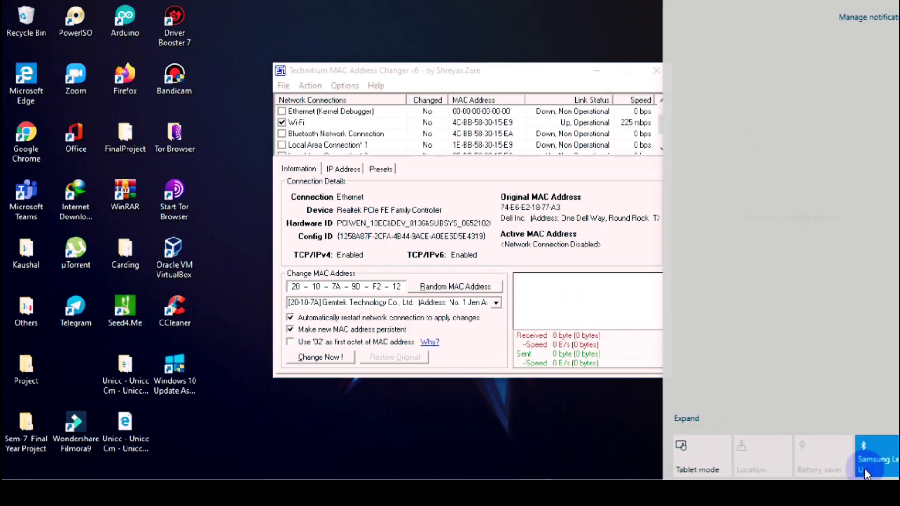
pyautogui.click(620, 427)
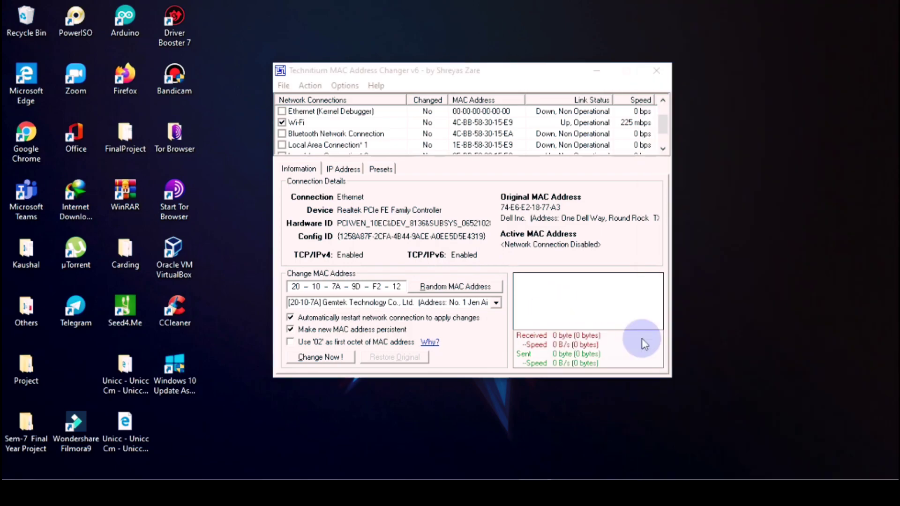
pyautogui.click(307, 122)
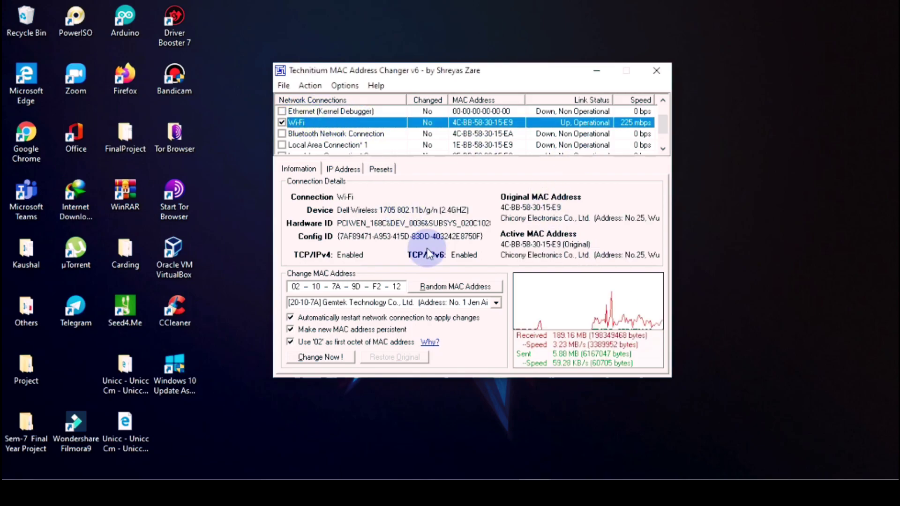
pyautogui.click(436, 287)
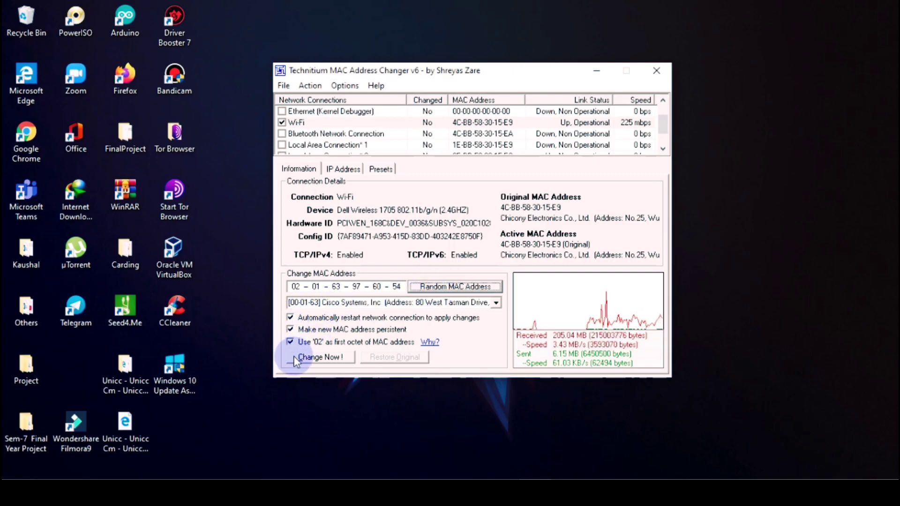
pyautogui.click(312, 357)
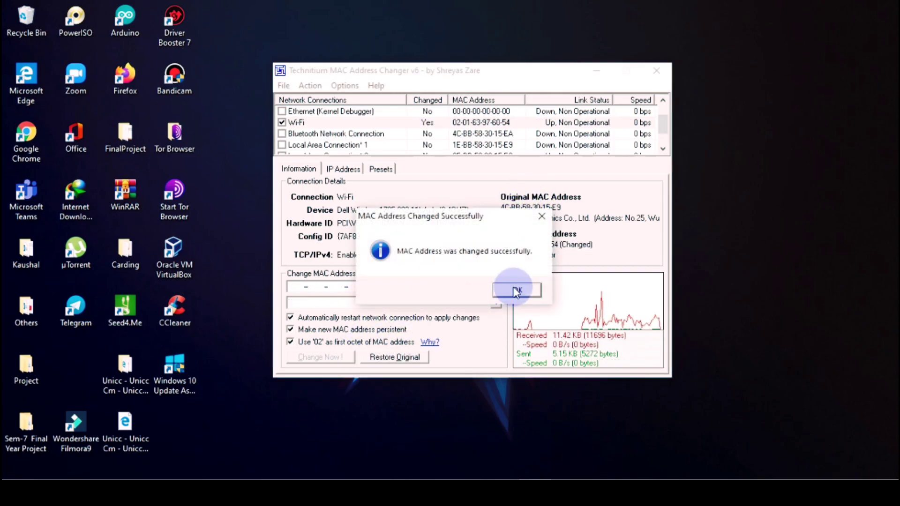
pyautogui.click(515, 291)
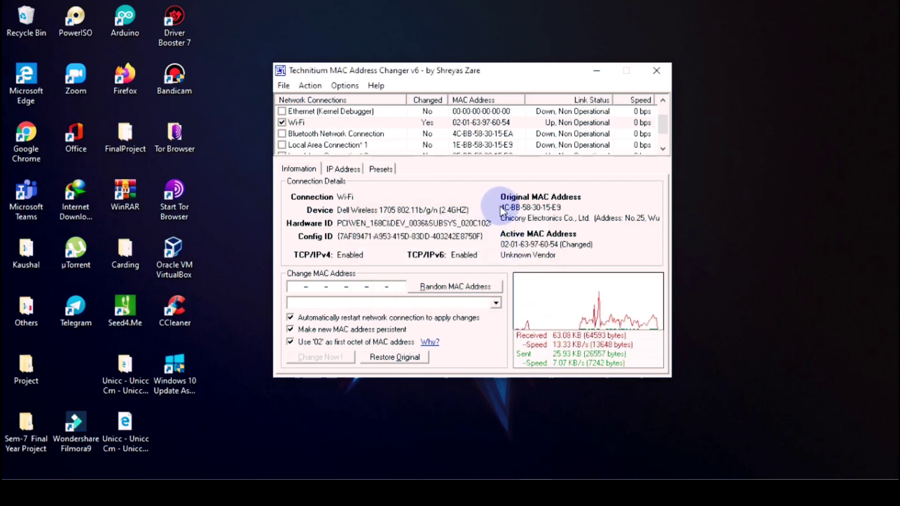
pyautogui.moveTo(504, 208)
pyautogui.mouseDown()
pyautogui.moveTo(581, 211)
pyautogui.moveTo(500, 213)
pyautogui.mouseUp()
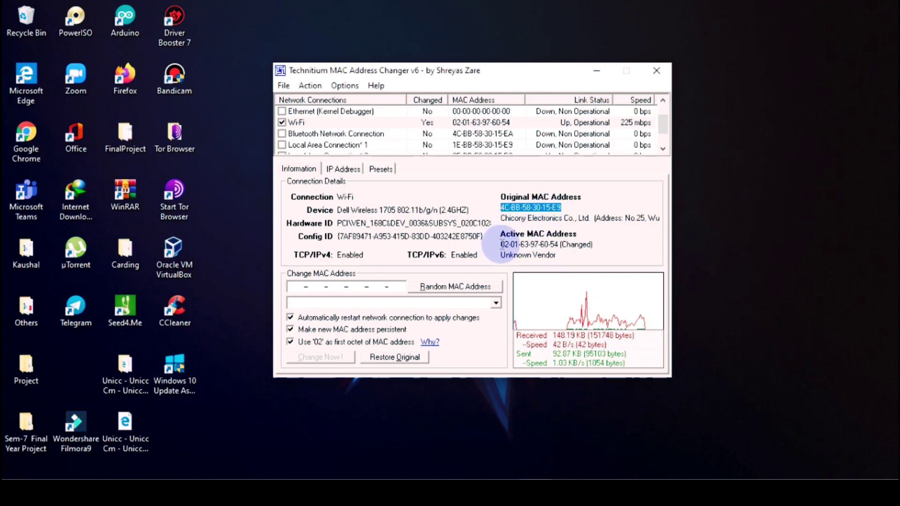
pyautogui.click(502, 244)
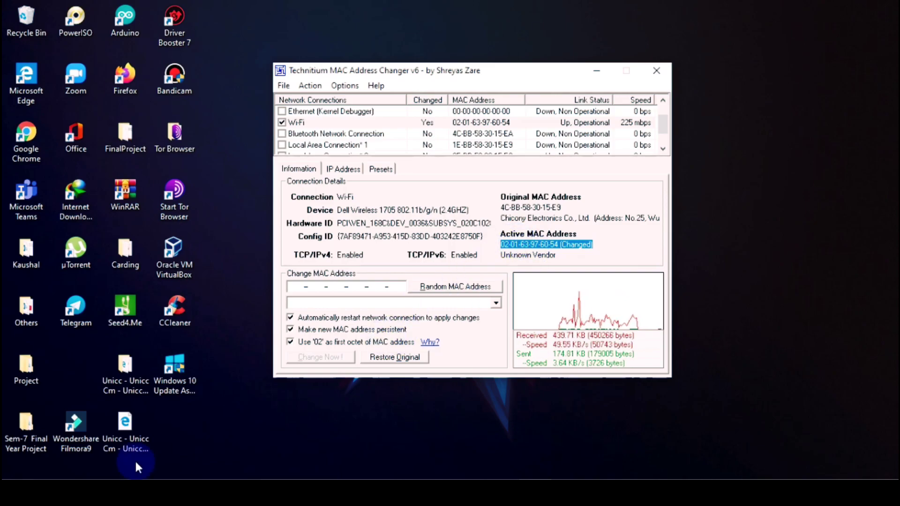
# Step: Open the network adapters list via Control Panel's Network and Sharing Center
pyautogui.click(91, 478)
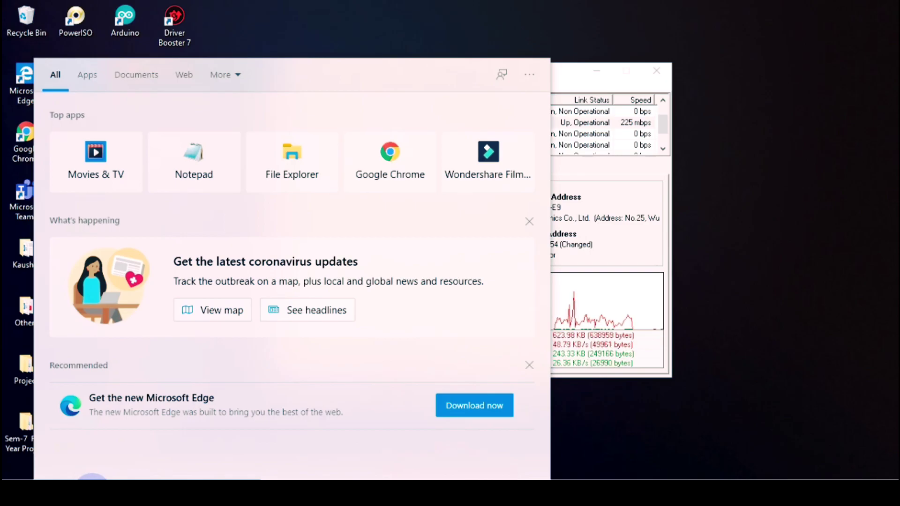
pyautogui.write('contol')
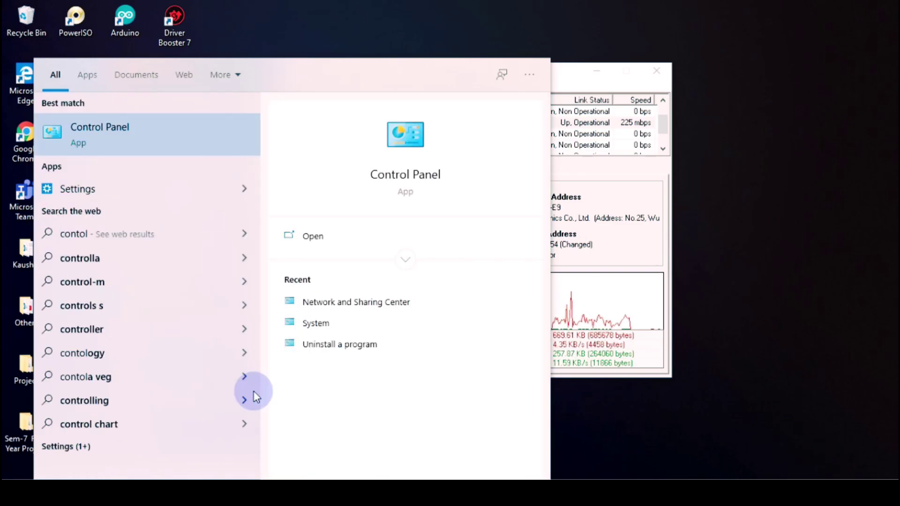
pyautogui.click(330, 235)
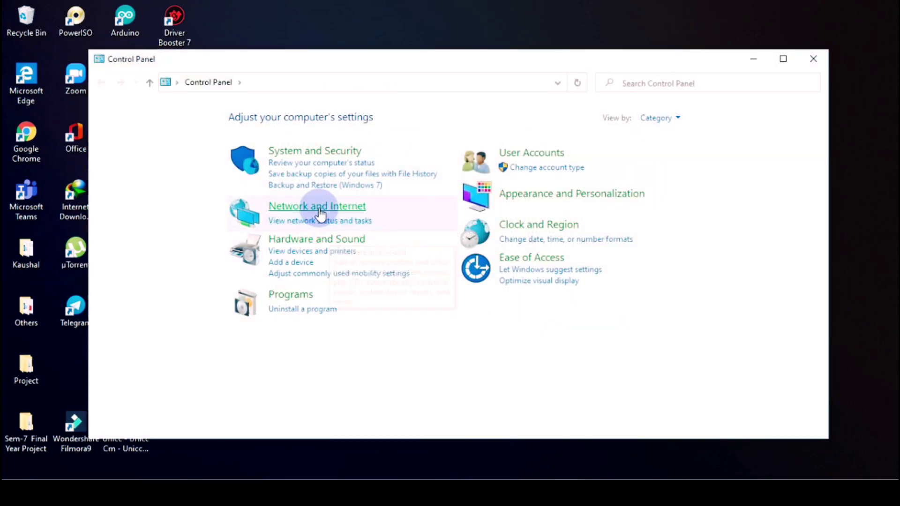
pyautogui.click(321, 208)
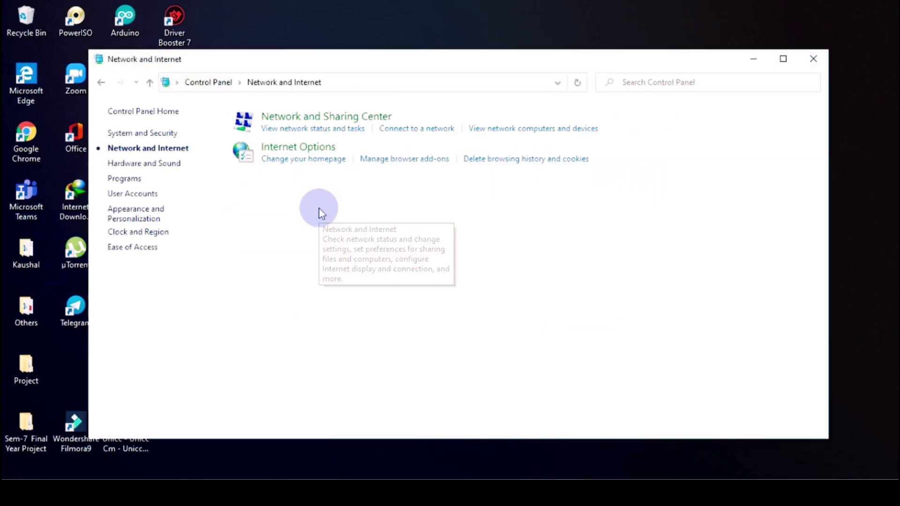
pyautogui.click(345, 118)
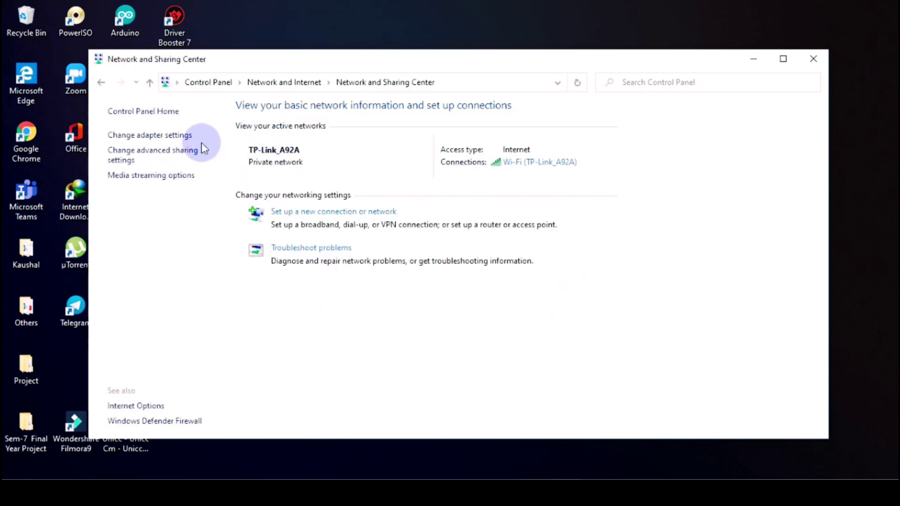
pyautogui.click(164, 136)
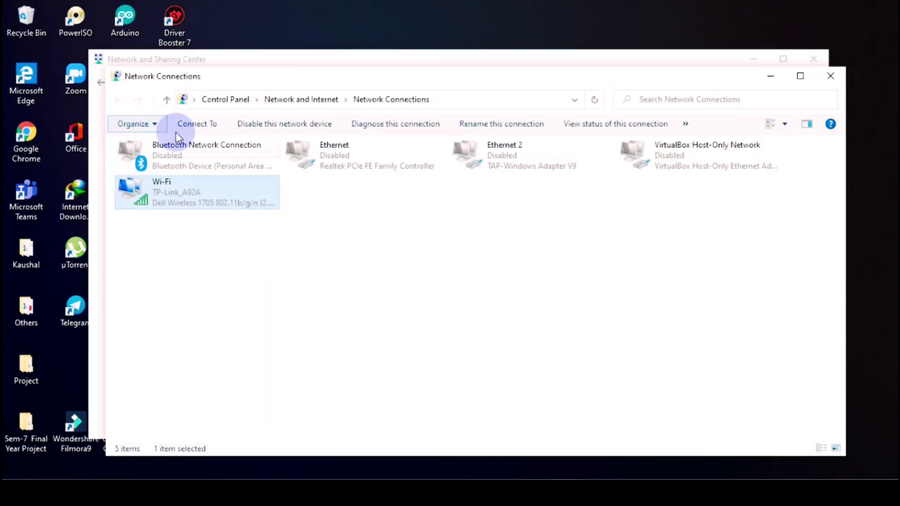
pyautogui.rightClick(204, 182)
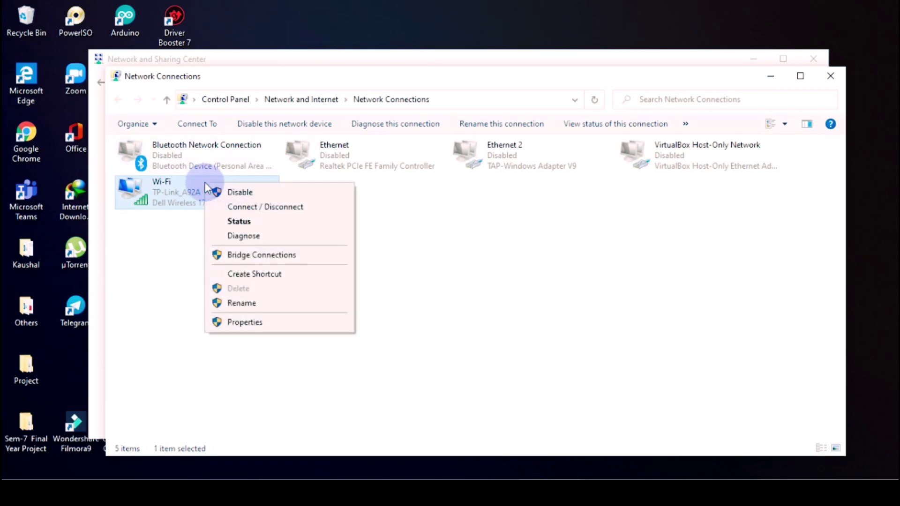
pyautogui.click(226, 221)
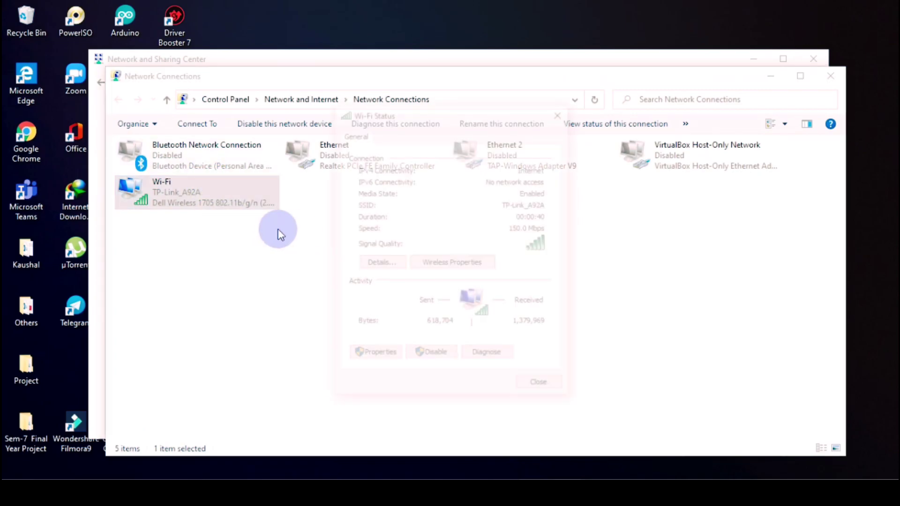
pyautogui.click(377, 263)
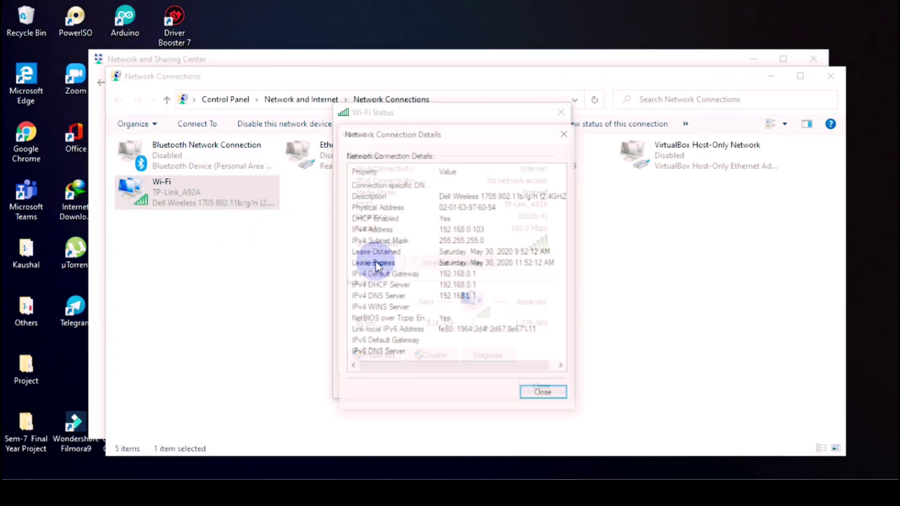
pyautogui.click(440, 207)
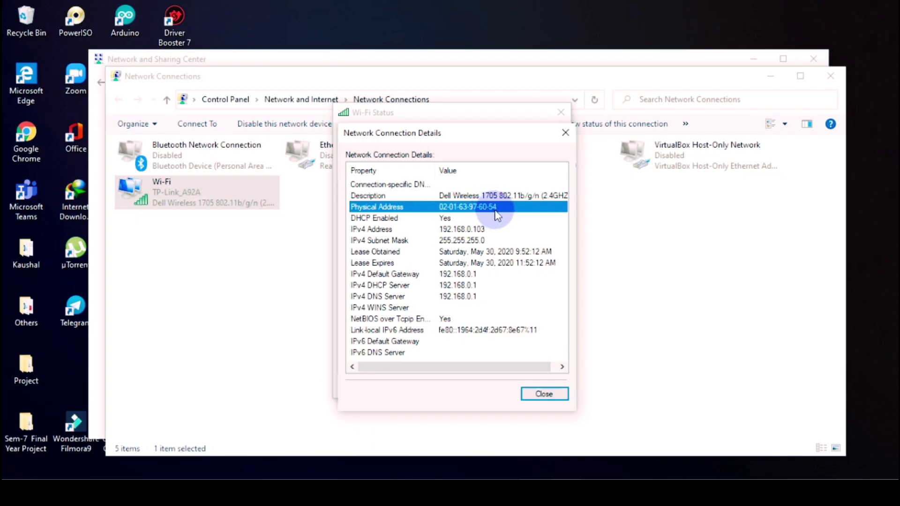
pyautogui.hotkey('alt', 'Tab')
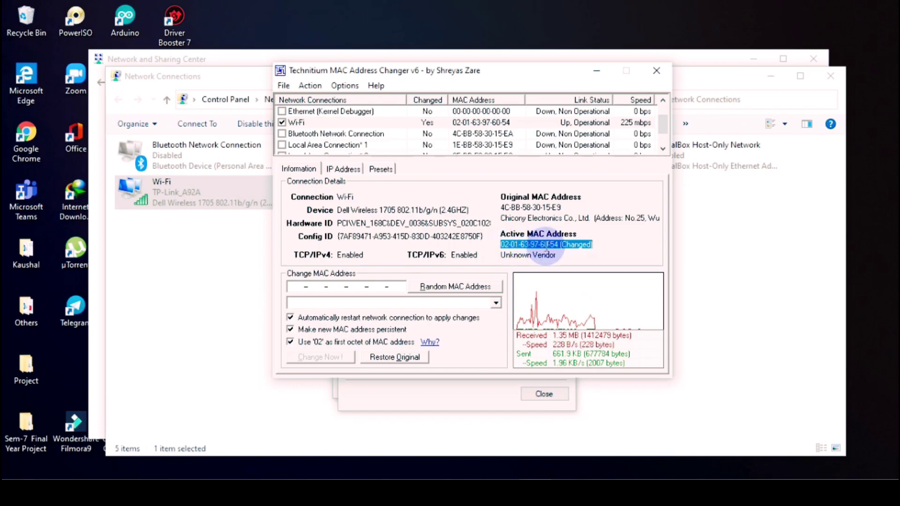
pyautogui.moveTo(519, 63); pyautogui.dragTo(382, 229)
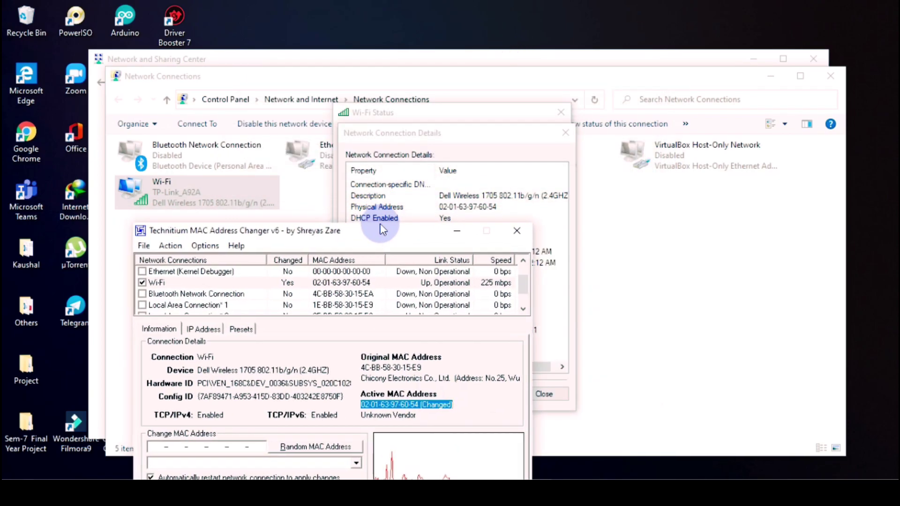
pyautogui.click(462, 207)
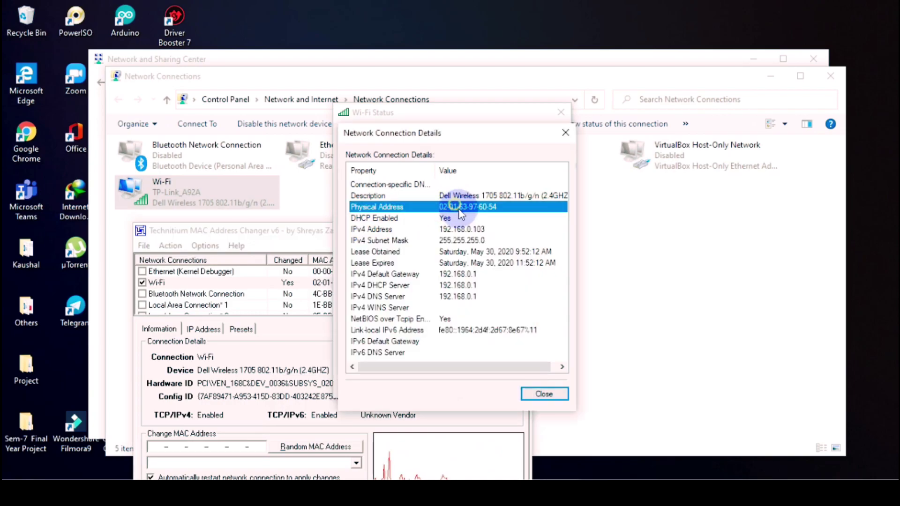
pyautogui.click(406, 445)
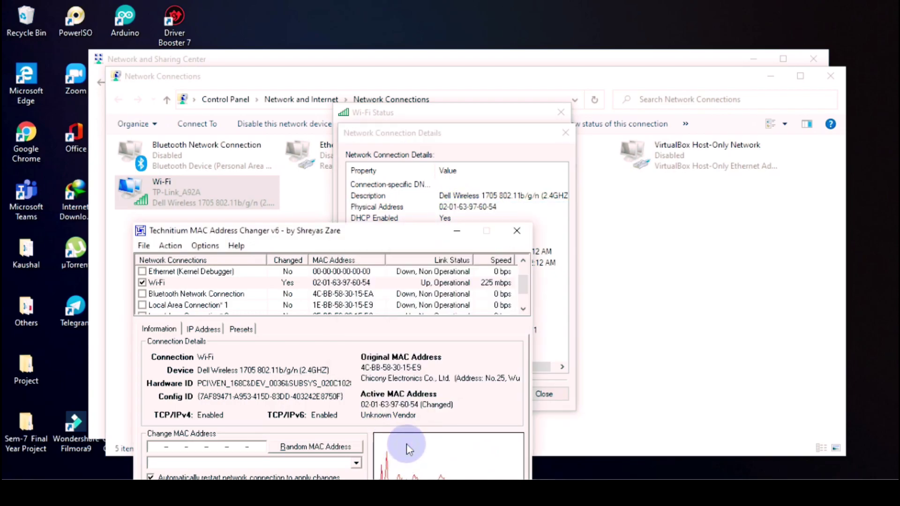
pyautogui.moveTo(363, 404); pyautogui.dragTo(461, 403)
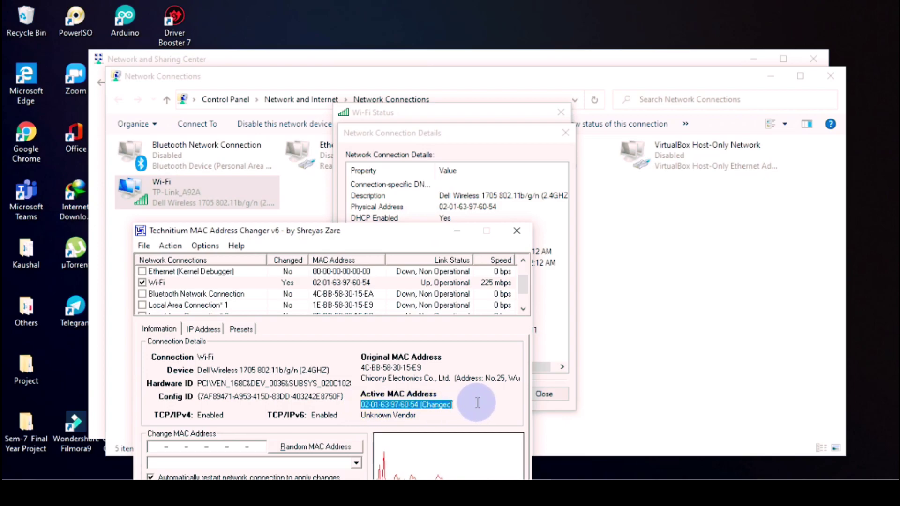
pyautogui.click(451, 235)
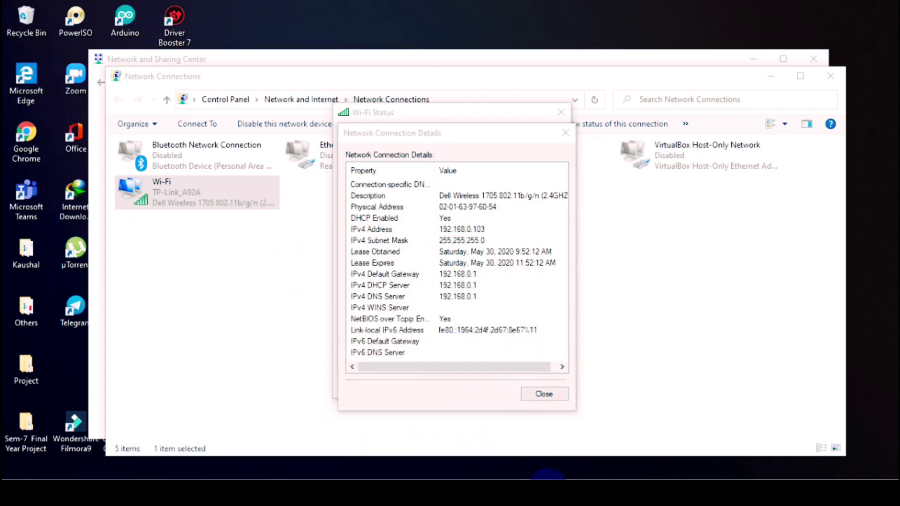
pyautogui.click(548, 487)
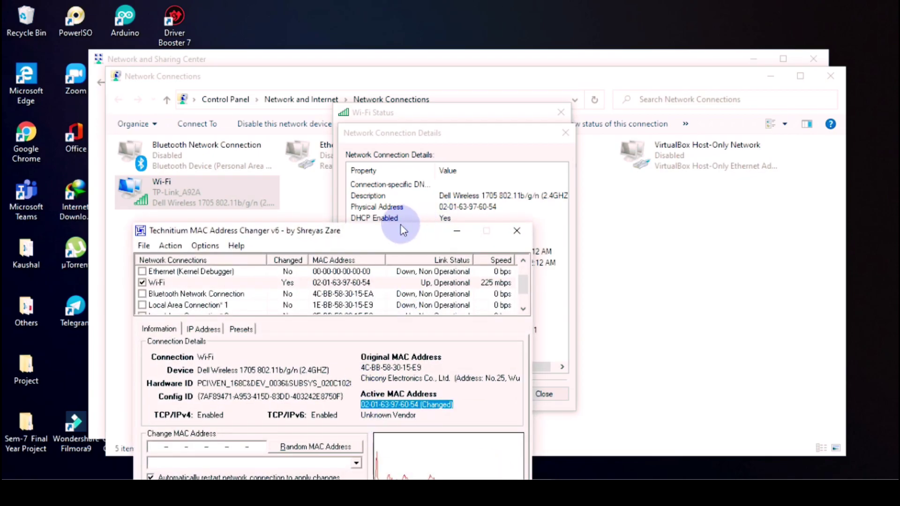
pyautogui.moveTo(400, 224); pyautogui.dragTo(435, 109)
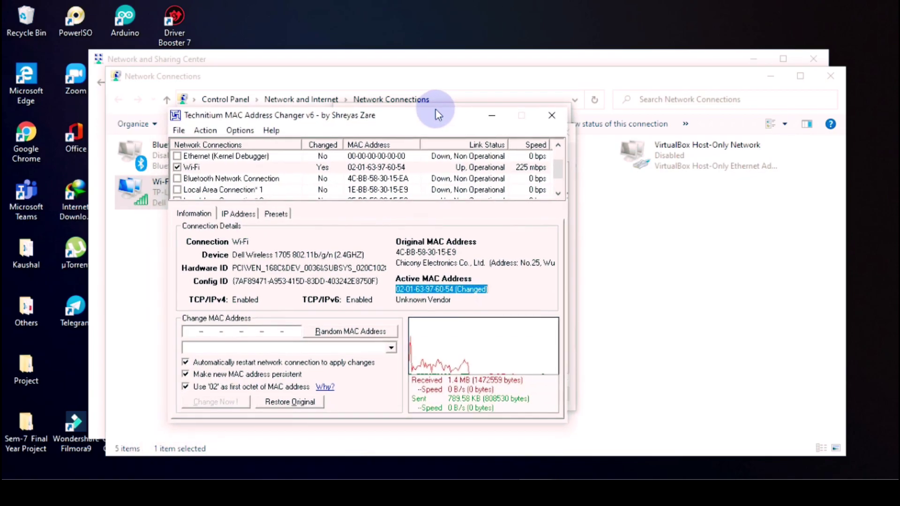
# Step: Restore Wi-Fi's original MAC and re-enable VirtualBox, both Local Area and Bluetooth connections
pyautogui.click(288, 404)
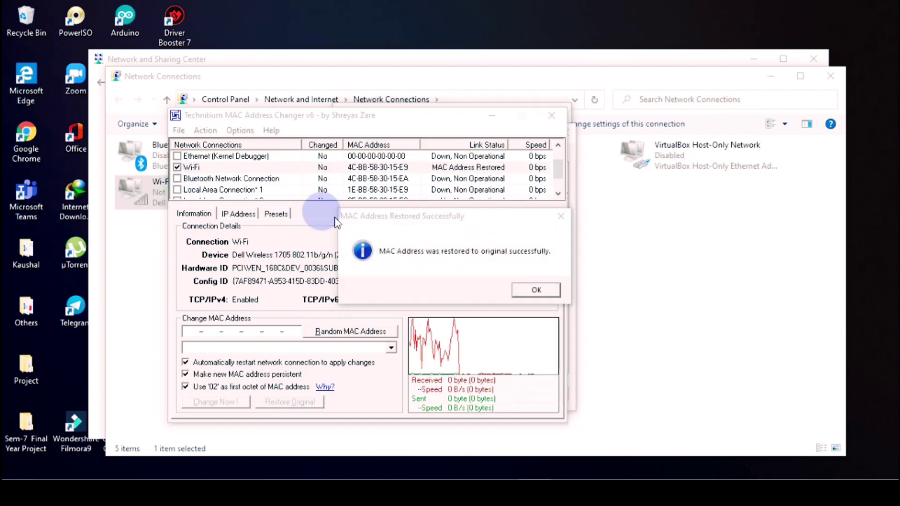
pyautogui.click(539, 290)
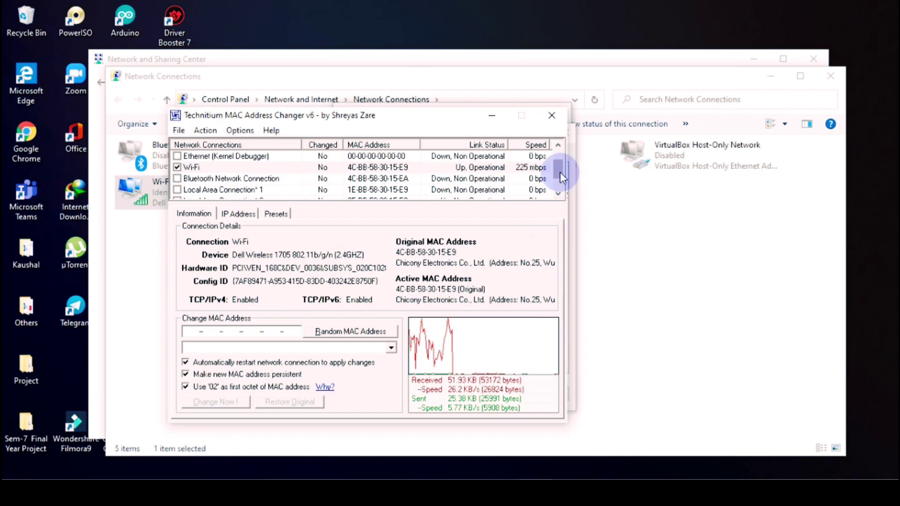
pyautogui.moveTo(562, 177); pyautogui.dragTo(558, 184)
pyautogui.click(177, 189)
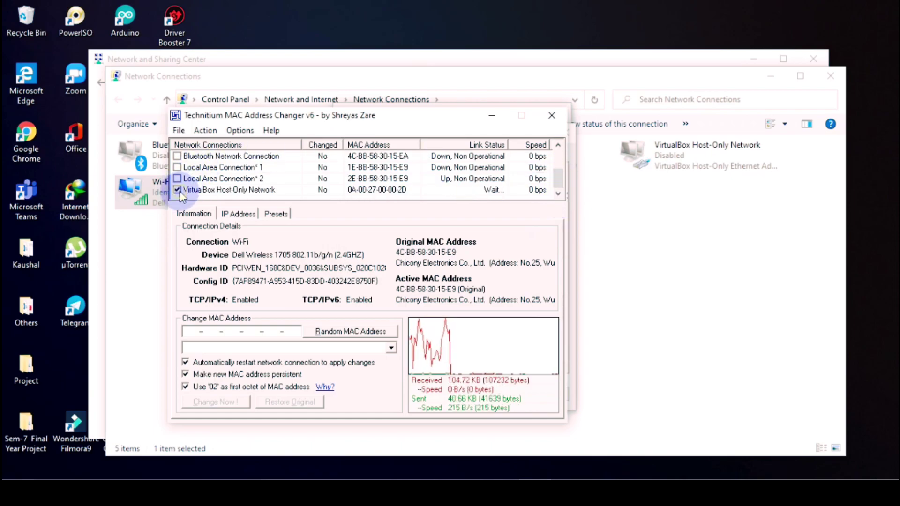
pyautogui.click(177, 156)
pyautogui.click(177, 167)
pyautogui.click(177, 179)
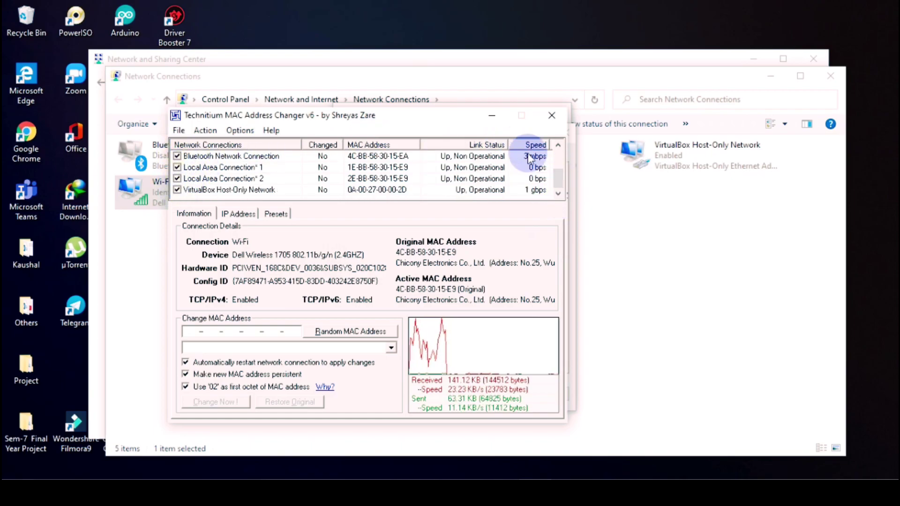
pyautogui.moveTo(558, 173); pyautogui.dragTo(558, 155)
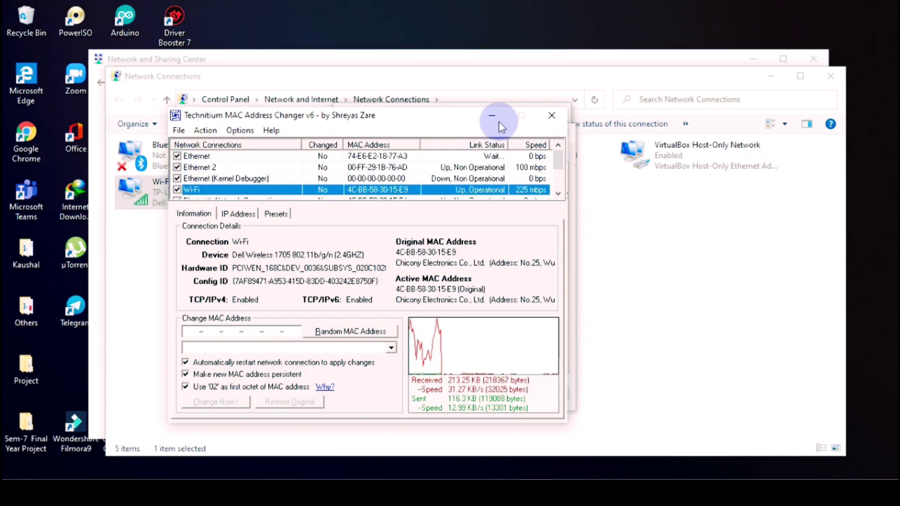
# Step: Close TMAC, the Wi-Fi dialogs, Network Connections and Network and Sharing Center
pyautogui.click(550, 116)
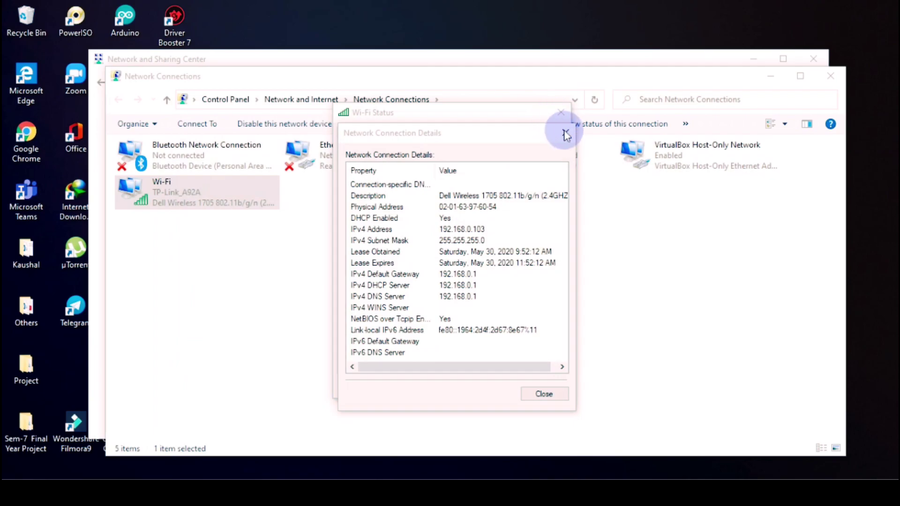
pyautogui.click(565, 132)
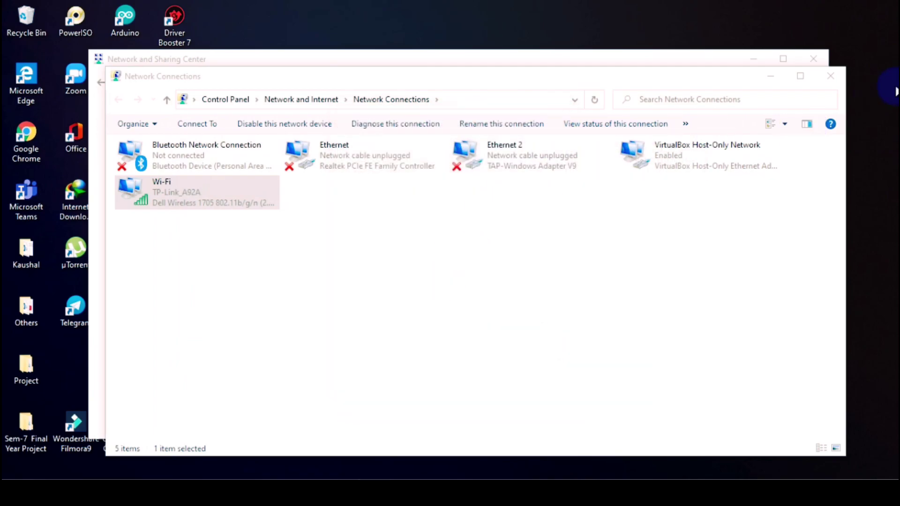
pyautogui.click(830, 75)
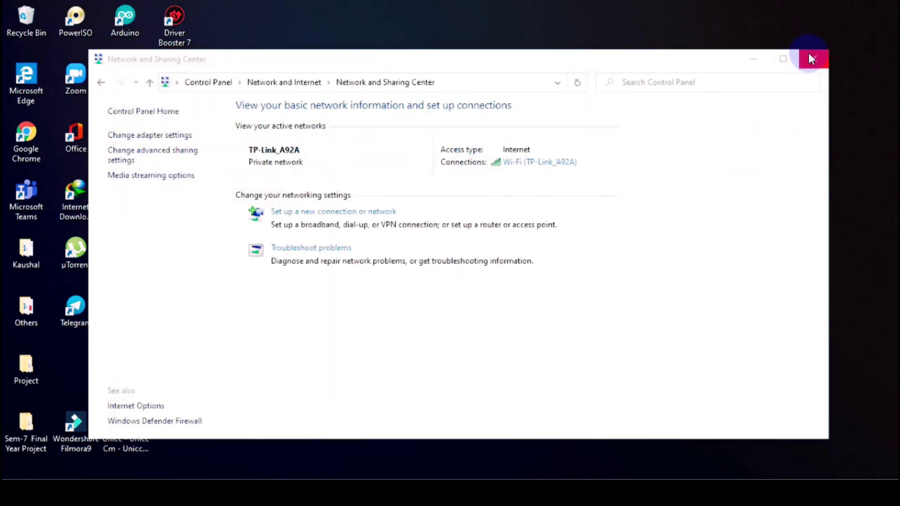
pyautogui.click(810, 56)
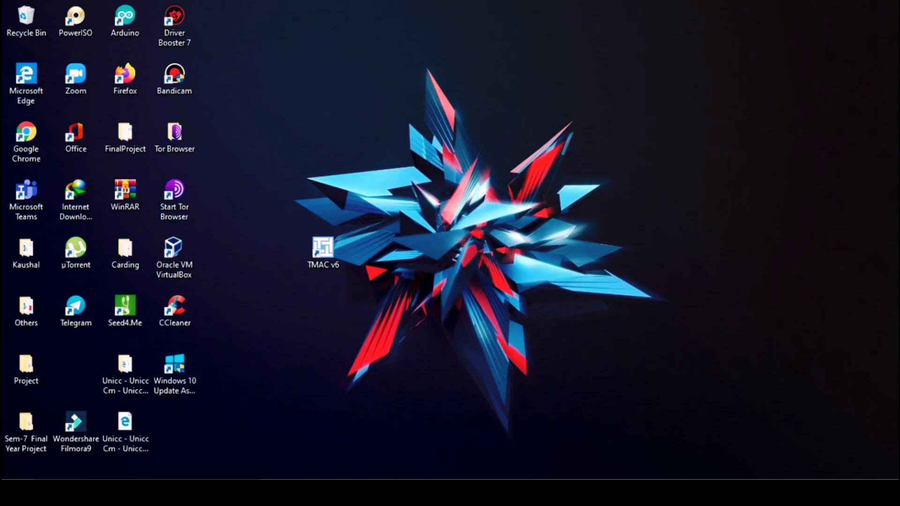
# Step: Reopen Control Panel's network adapter list through Network and Sharing Center
pyautogui.press('super+s')
pyautogui.write('c')
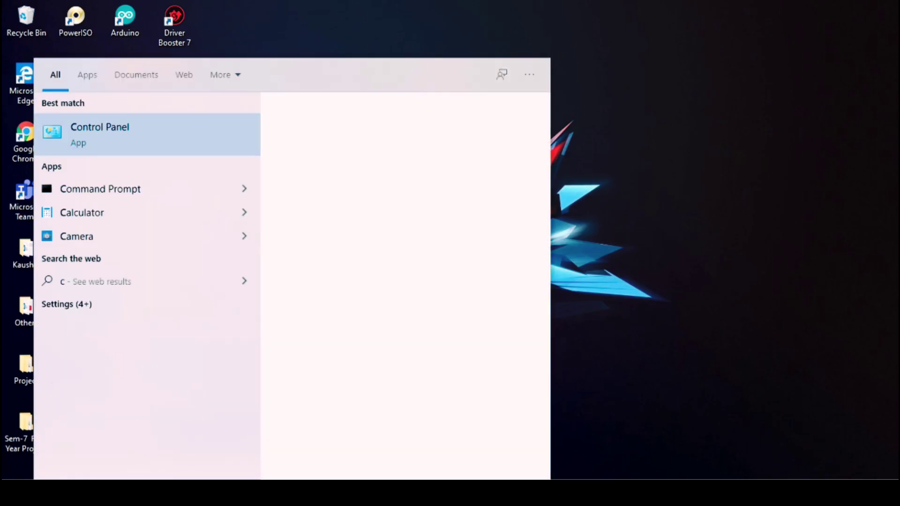
pyautogui.write('ont')
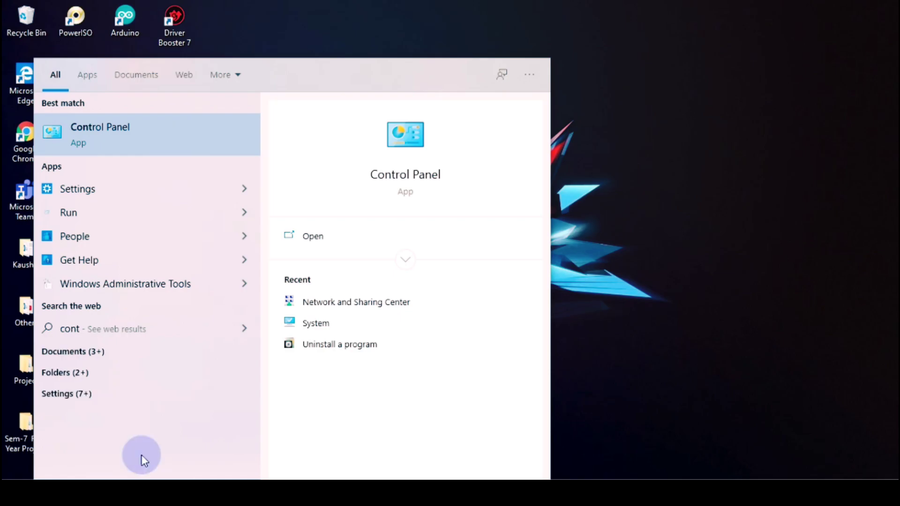
pyautogui.click(336, 237)
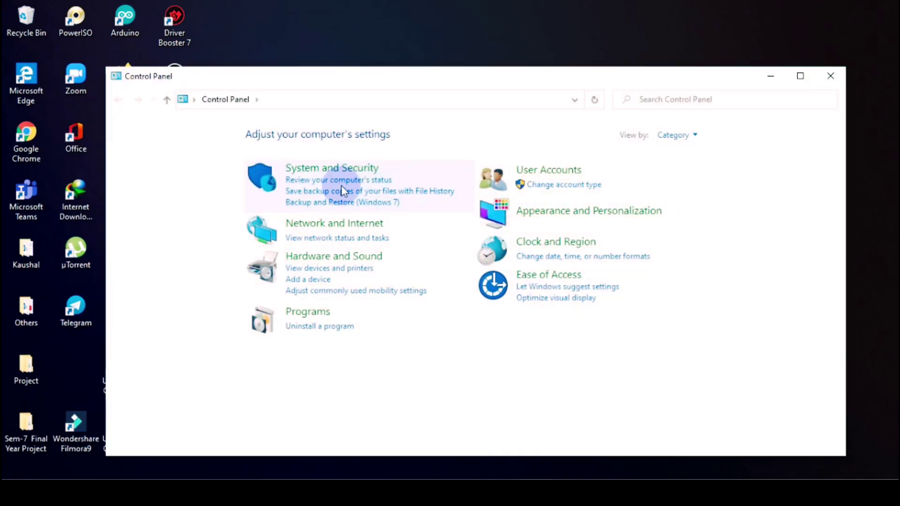
pyautogui.click(317, 230)
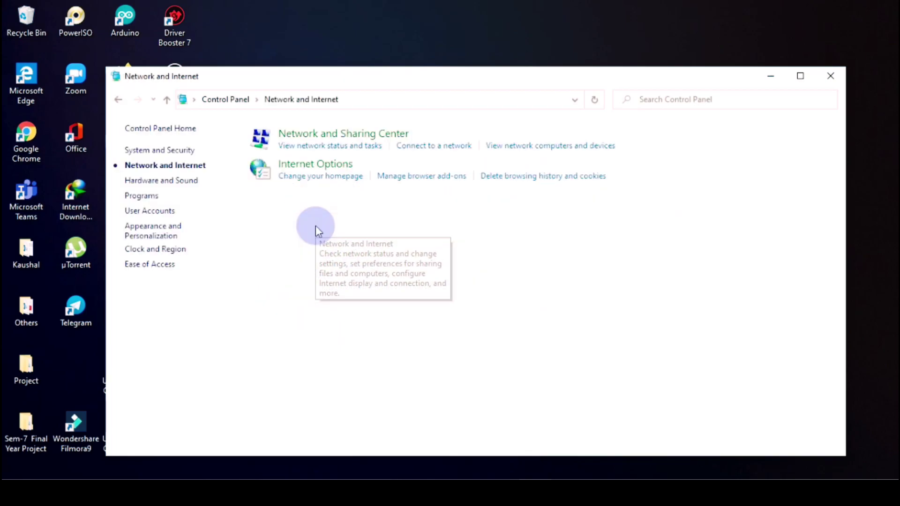
pyautogui.click(390, 140)
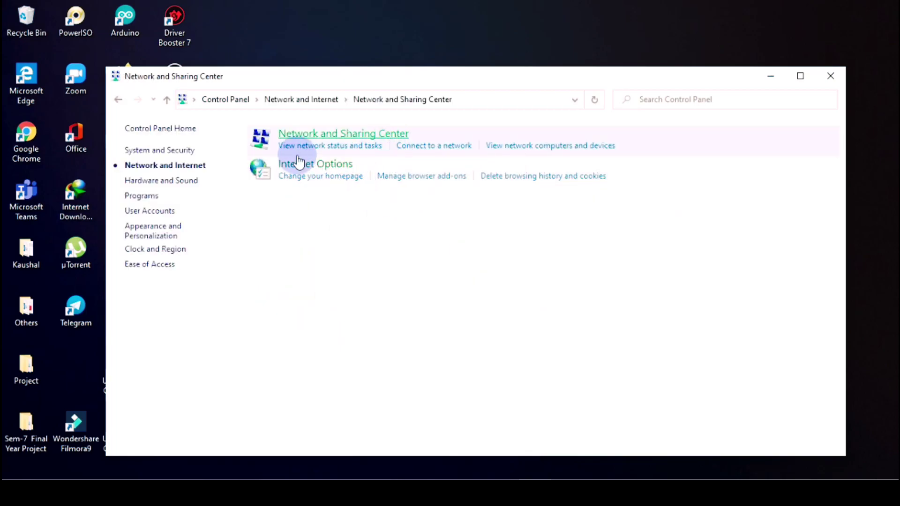
pyautogui.click(192, 154)
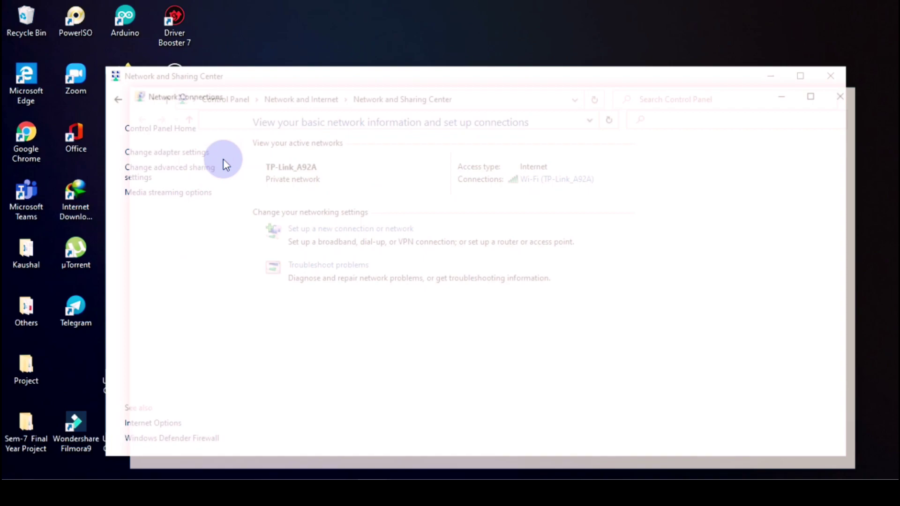
# Step: Confirm the Wi-Fi details show physical address 4C-BB-58-30-15-E9, then close the dialogs
pyautogui.click(261, 217)
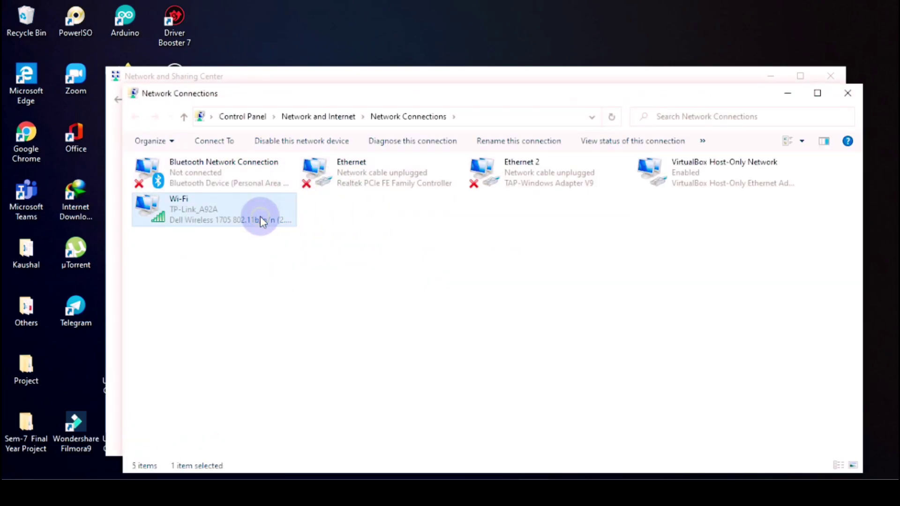
pyautogui.rightClick(260, 217)
pyautogui.click(289, 256)
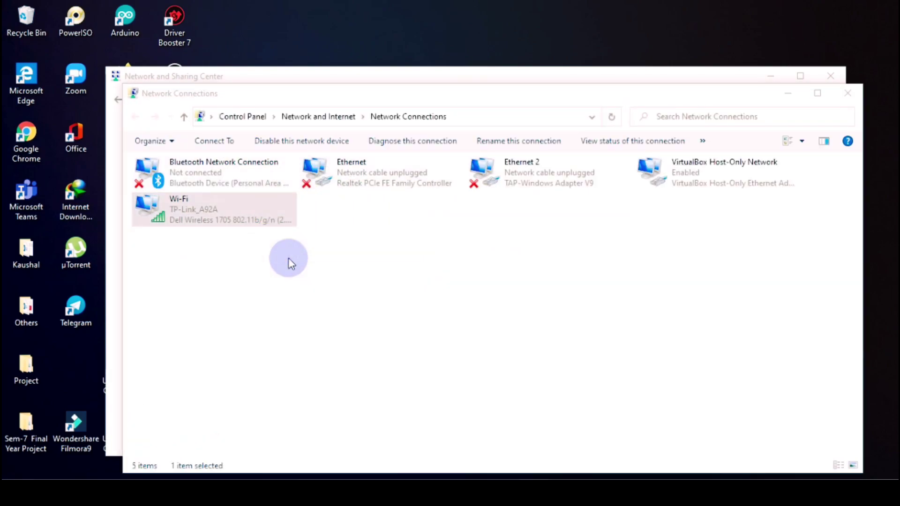
pyautogui.click(370, 266)
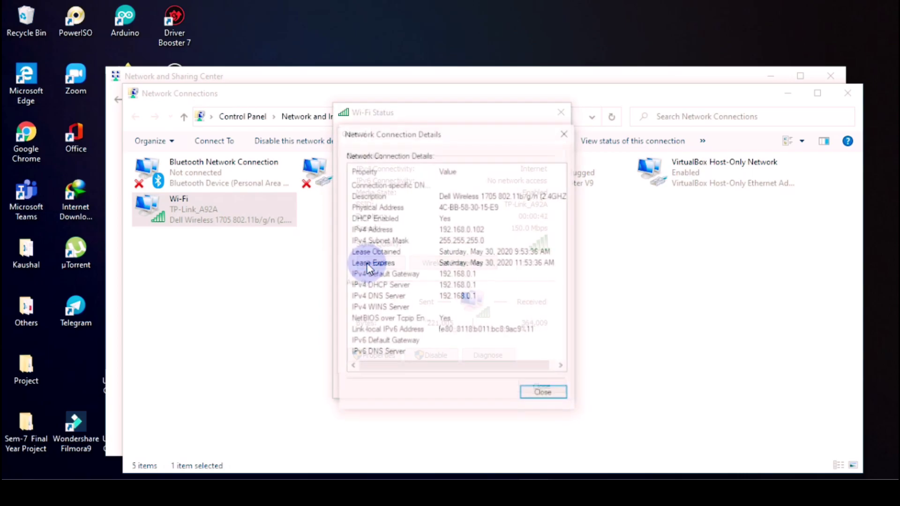
pyautogui.click(439, 209)
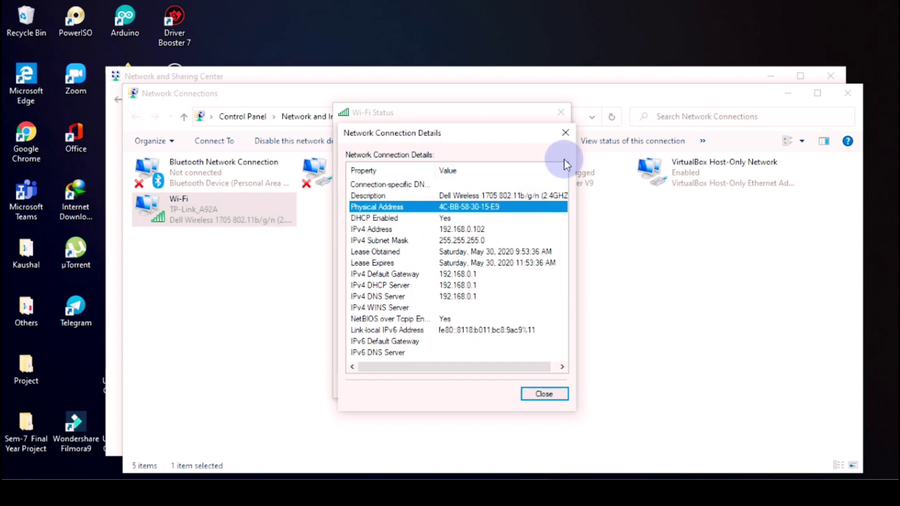
pyautogui.click(566, 133)
pyautogui.click(560, 110)
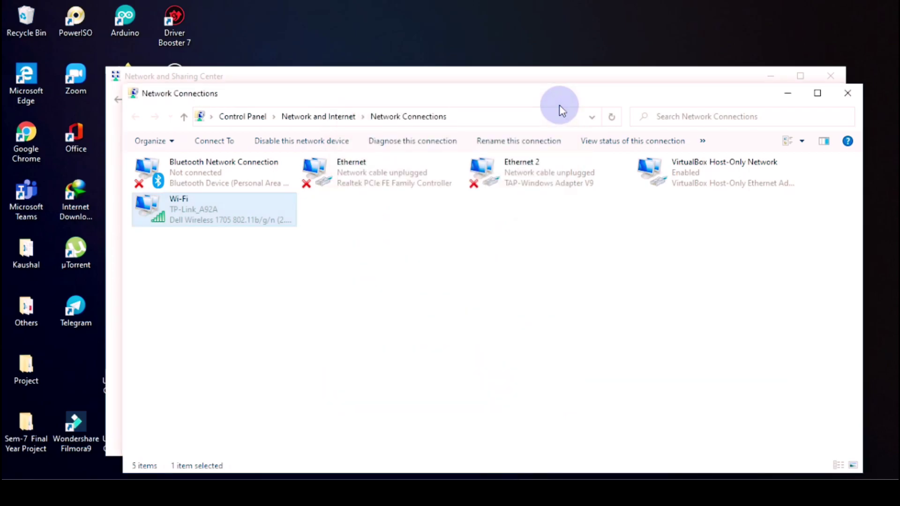